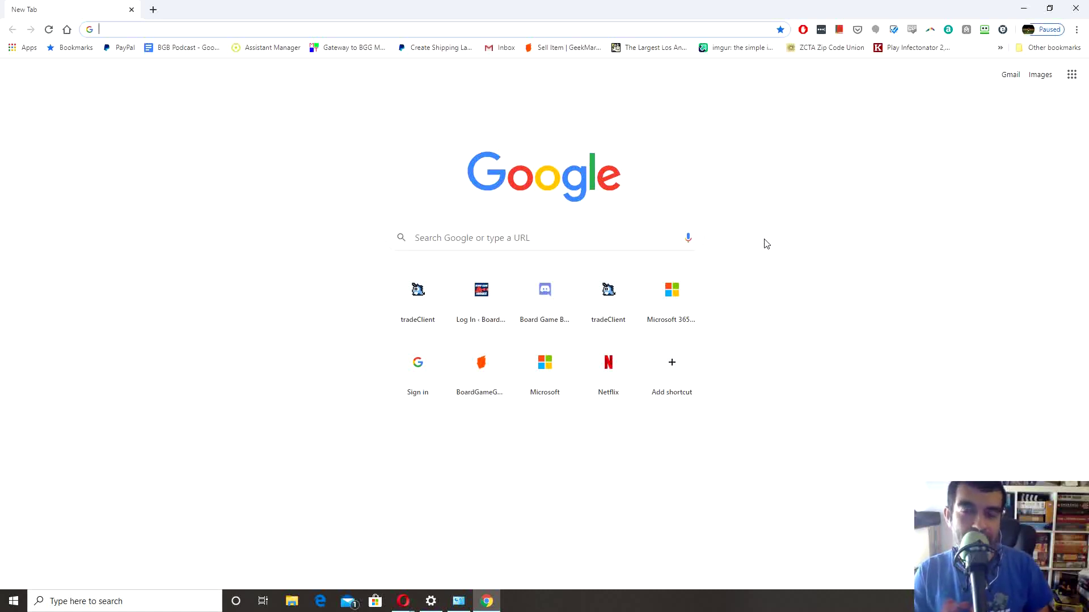
Load boardgamebarrage.com/trade, scroll the May 2020 Math Trade page, and bring up the account menu
type("boardgamebarrage.com/trade")
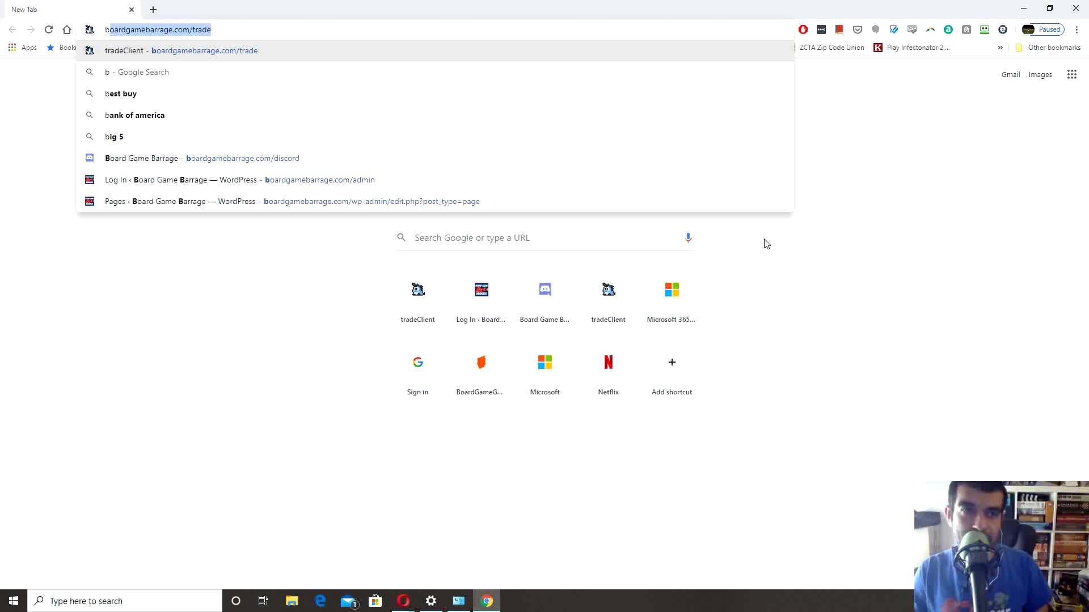
key("Return")
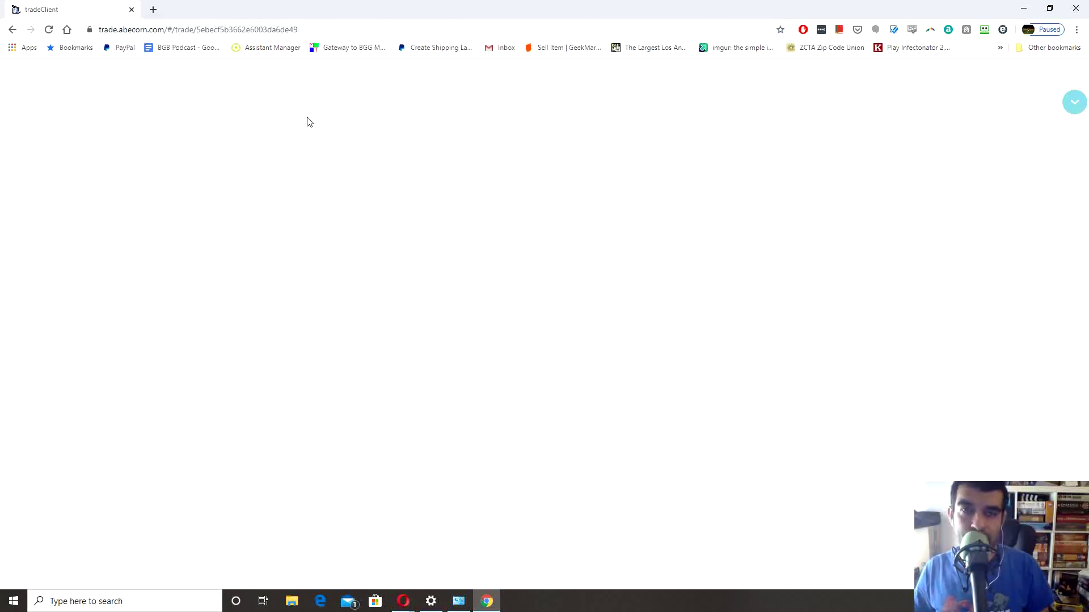
mouse_move(949, 190)
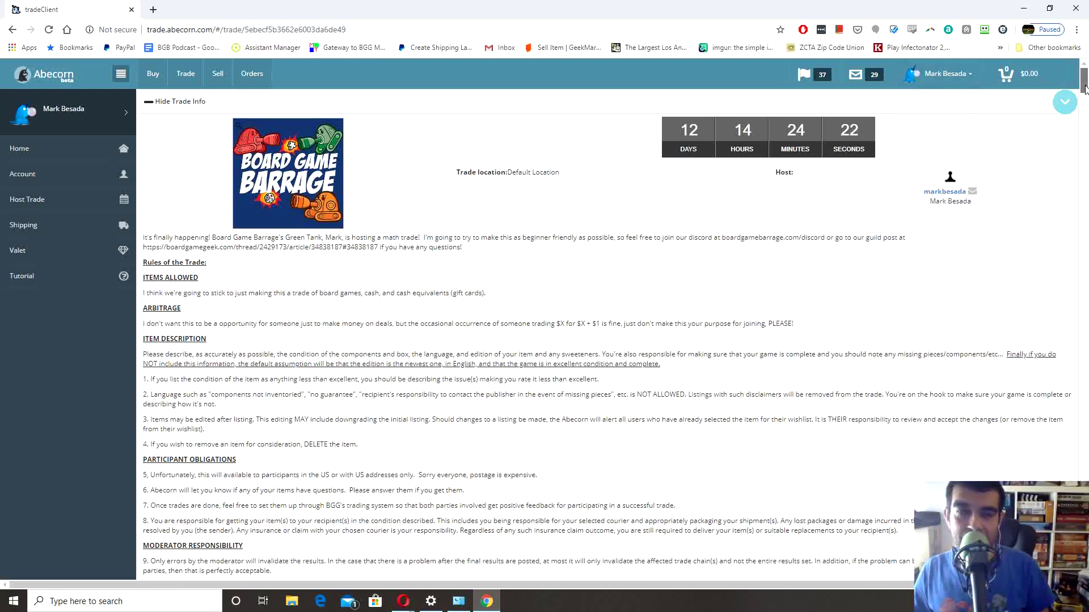
left_click_drag(1085, 81, 1084, 96)
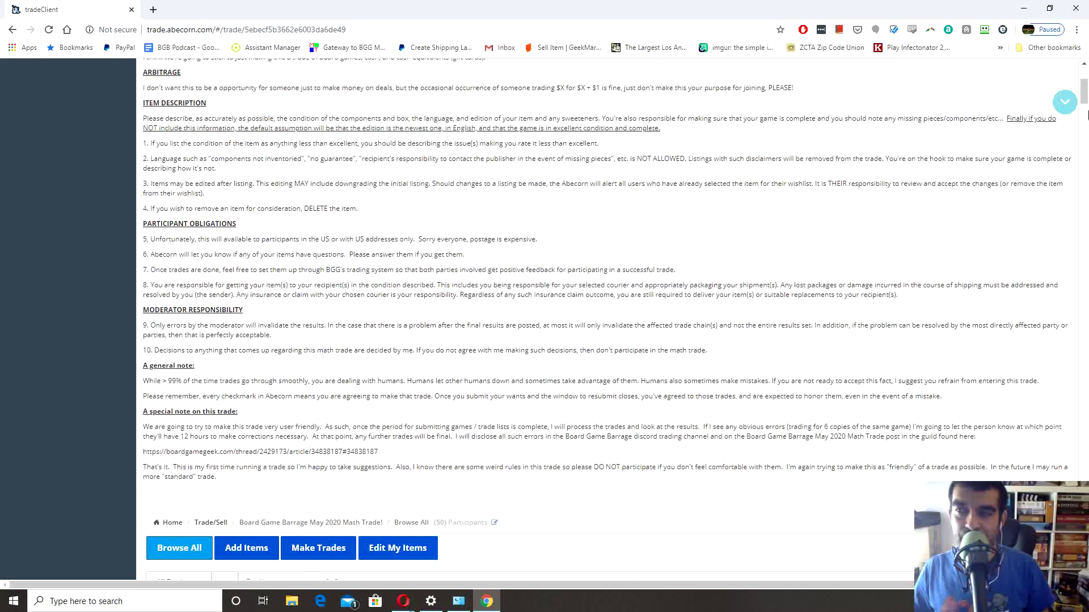
left_click_drag(1084, 101, 1080, 85)
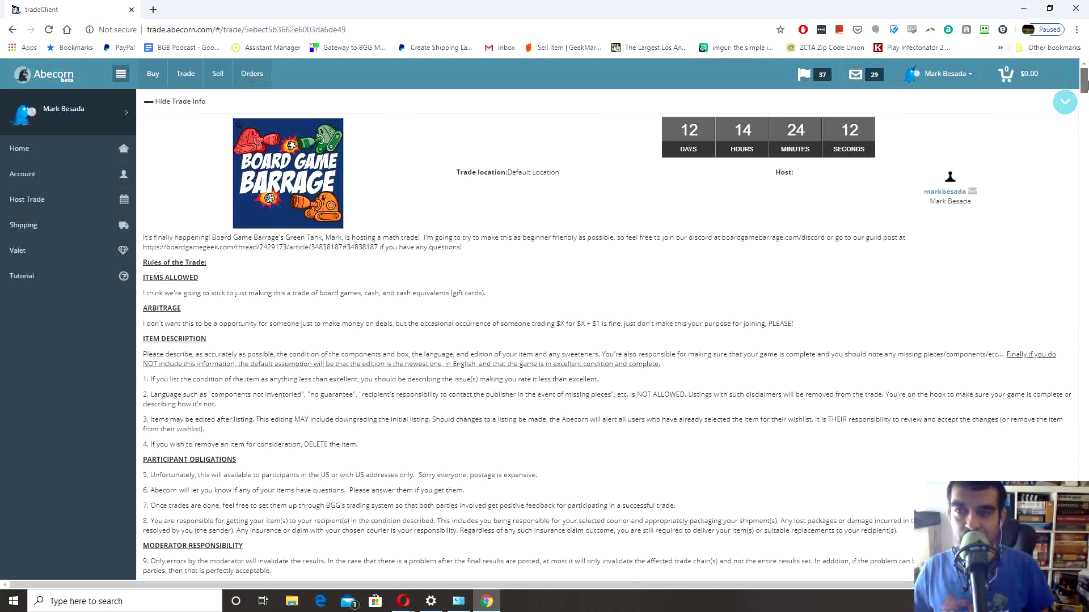
left_click(968, 77)
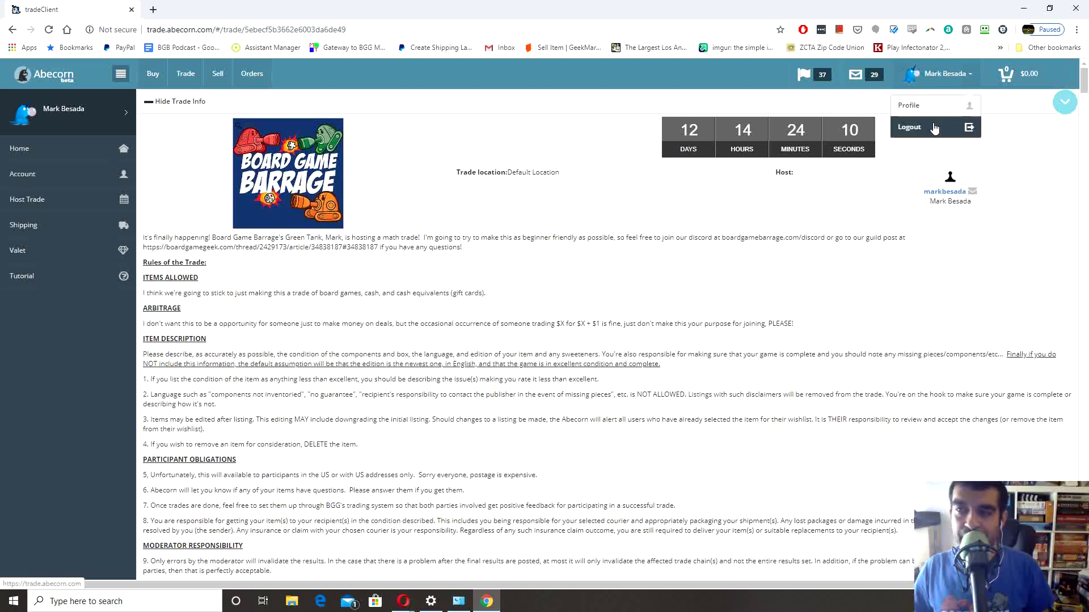
Log out, then reload the Board Game Barrage trade page from the pasted URL
left_click(959, 127)
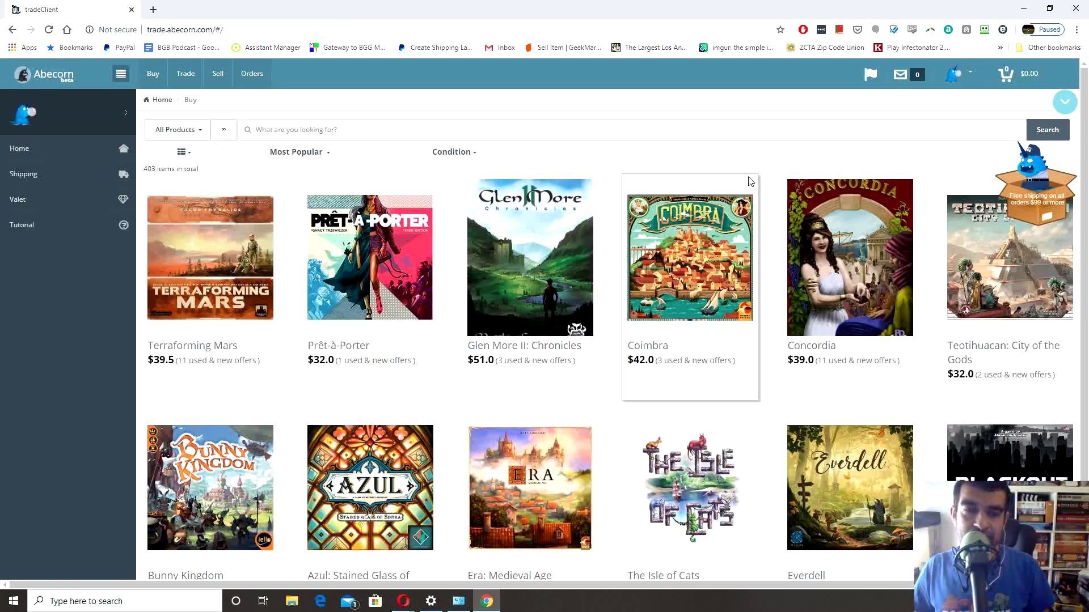
left_click(205, 30)
type("trade.abecorn.com/#/trade/5ebecf5b3662e6003da6de49")
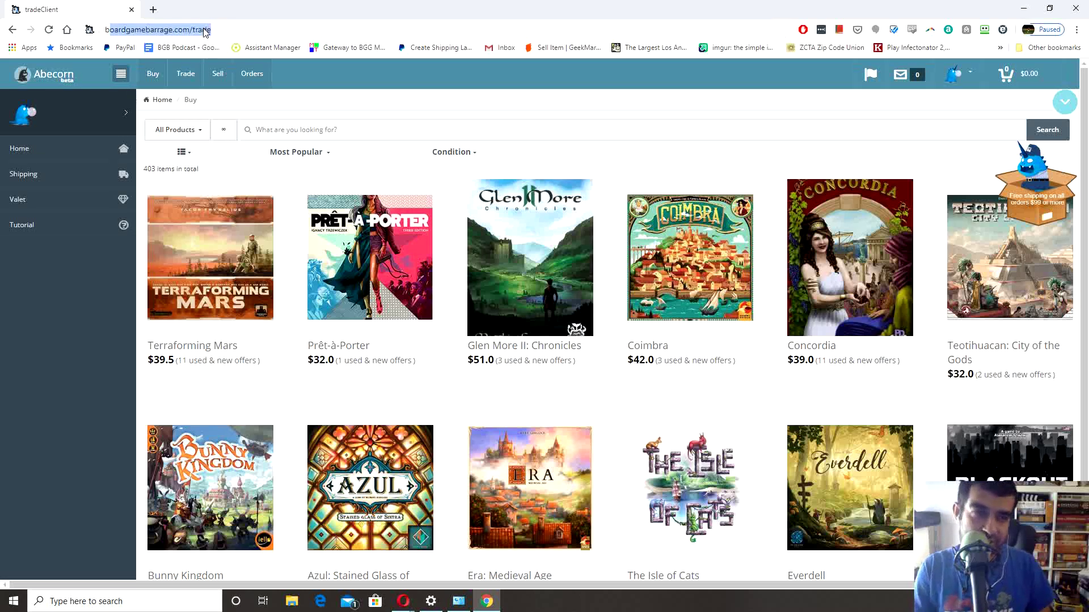
key("Return")
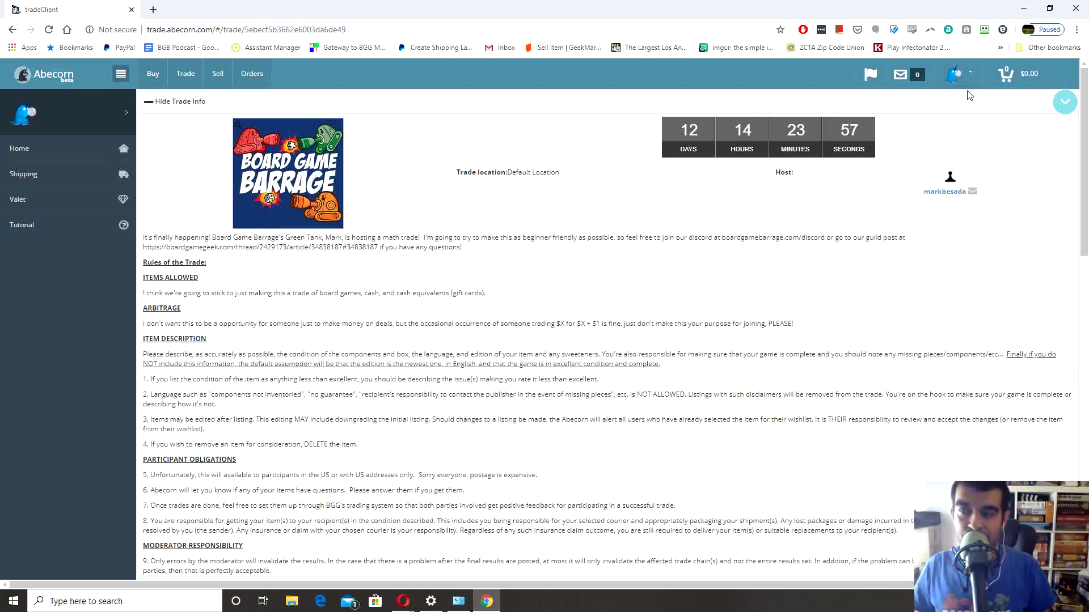
Sign back in to the account through the avatar menu's Log In page
left_click(969, 79)
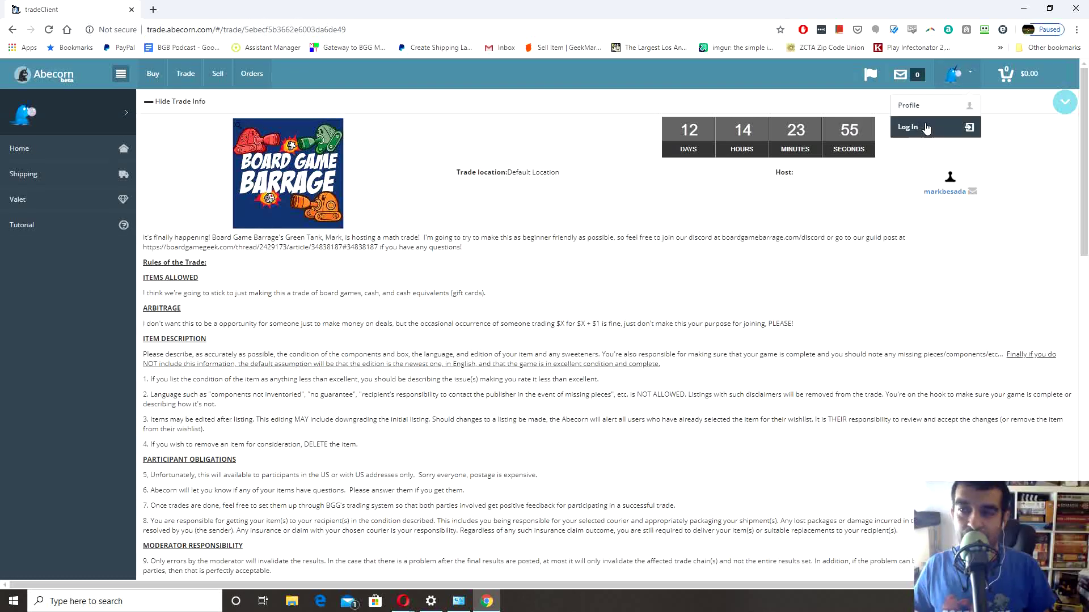
left_click(908, 127)
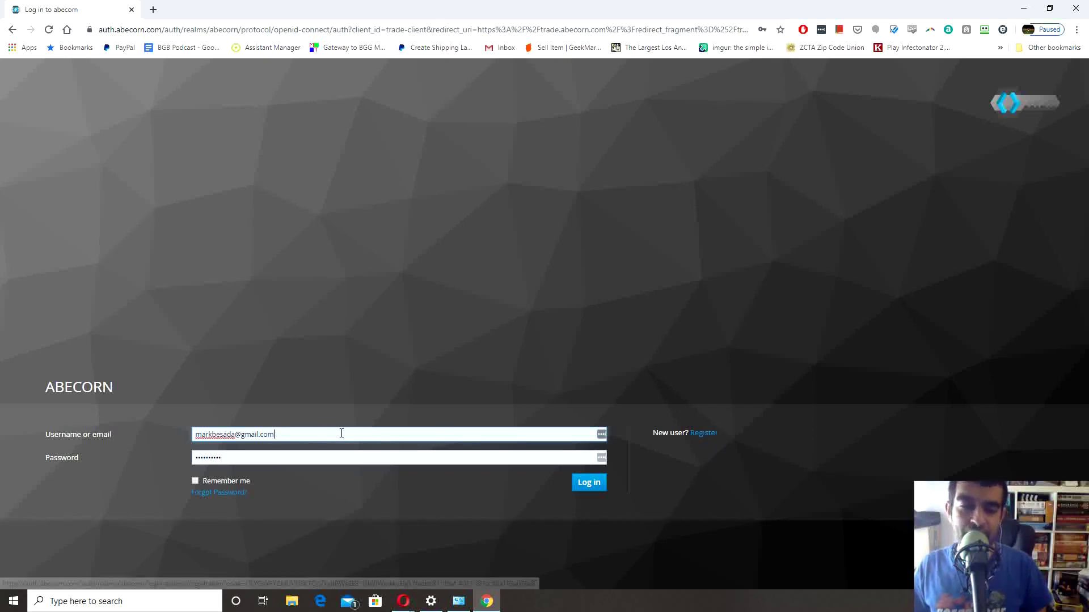
left_click(574, 482)
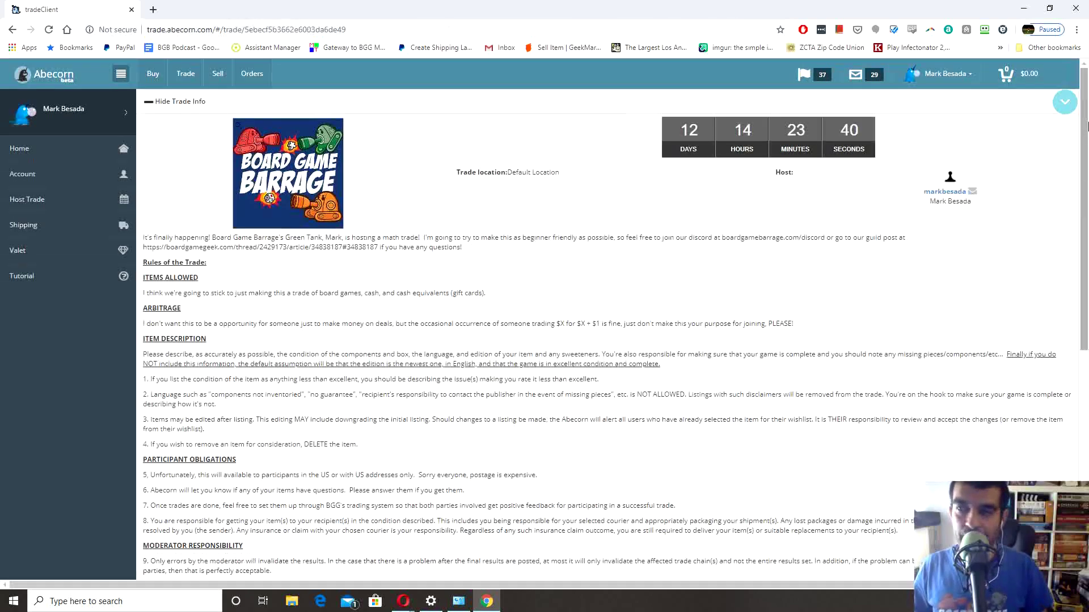
Scroll past the trade rules and open Add Items for the May 2020 Math Trade
scroll(1087, 165, "down", 1)
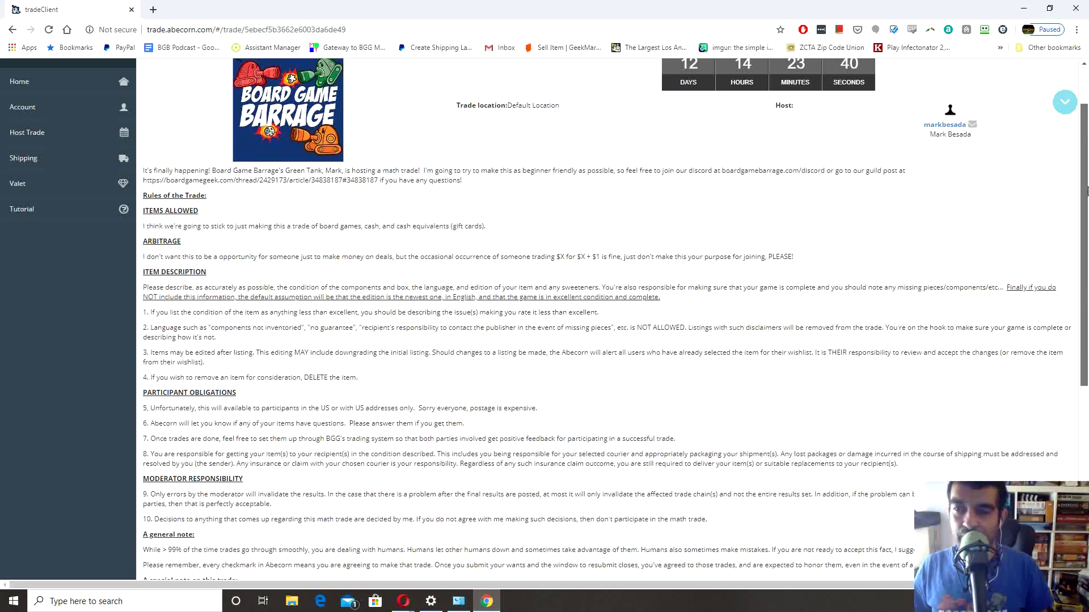
scroll(1088, 196, "down", 15)
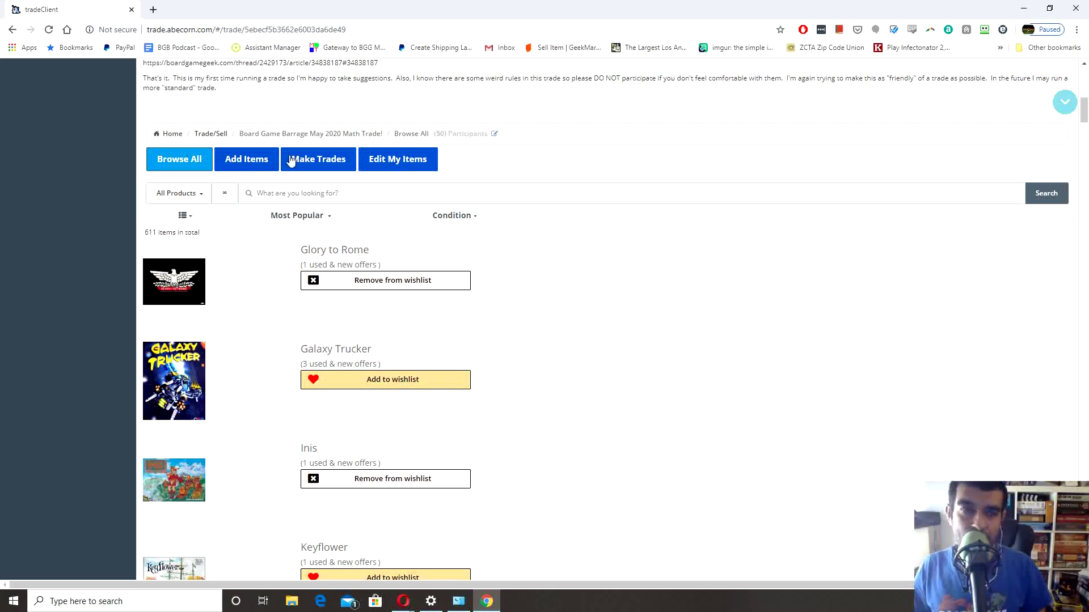
left_click(241, 164)
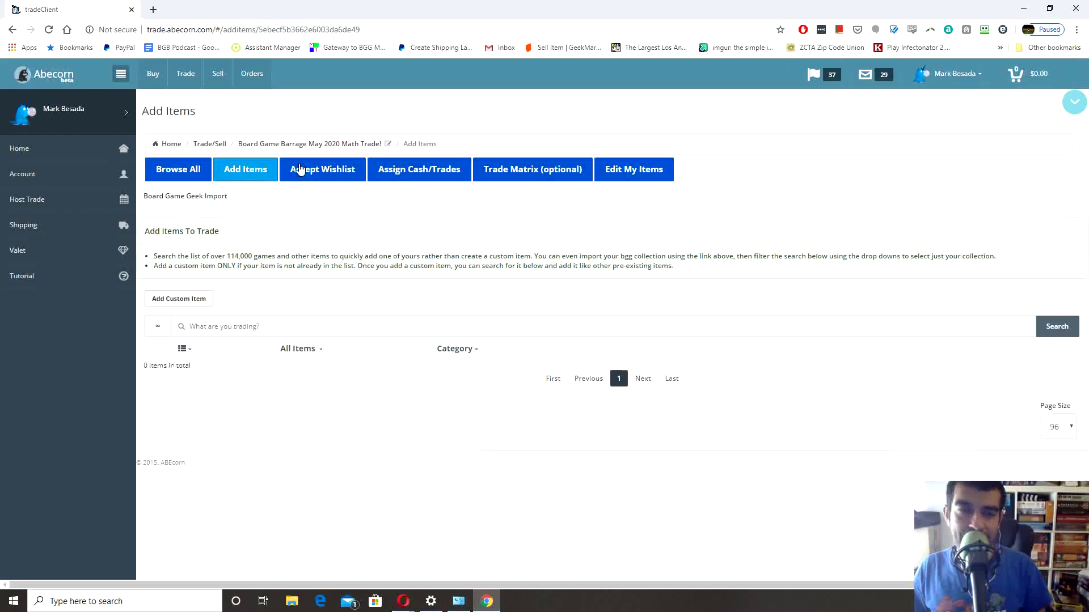
left_click(214, 199)
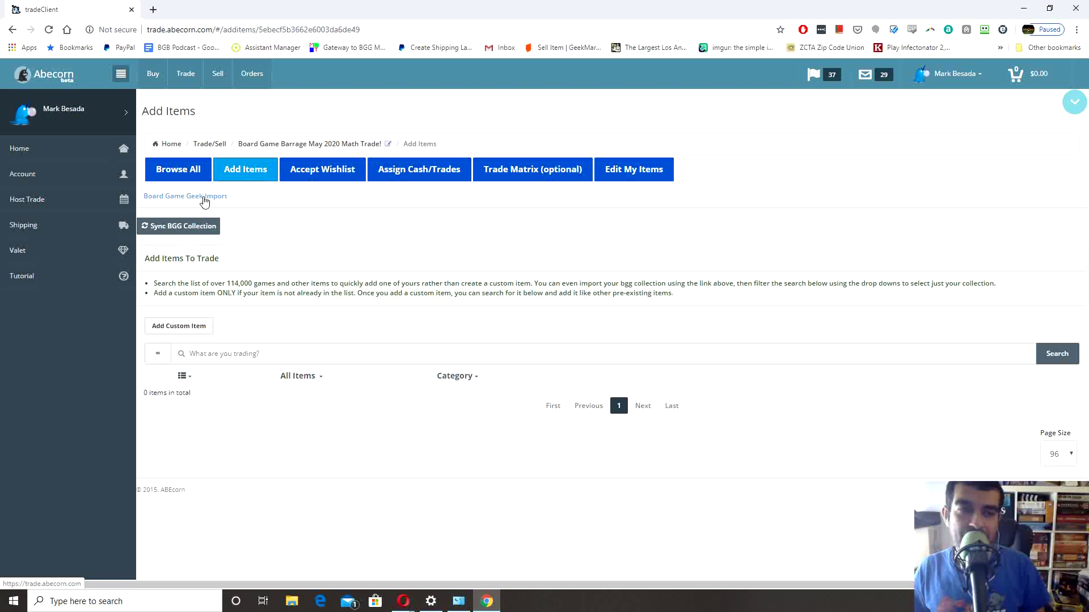
left_click(182, 233)
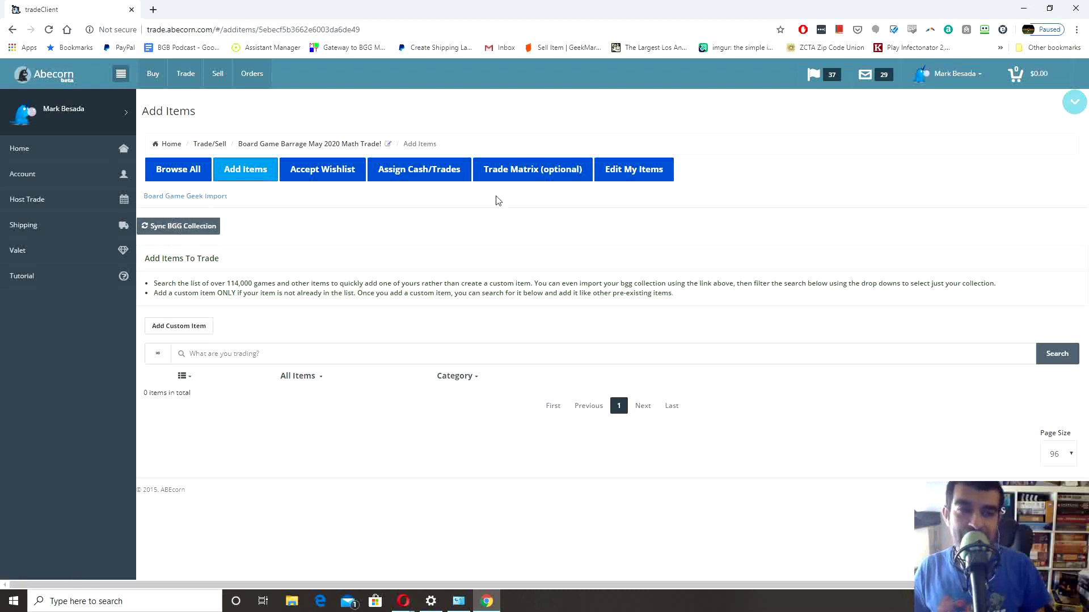
left_click(194, 200)
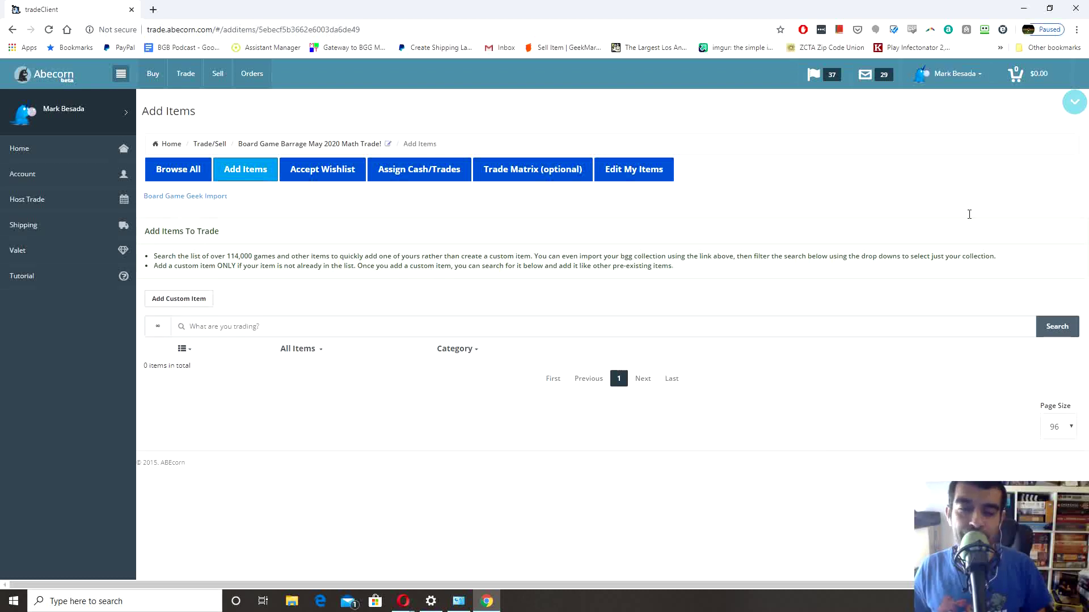
Try the Haves and For Trade filters on the add-items list
left_click(302, 351)
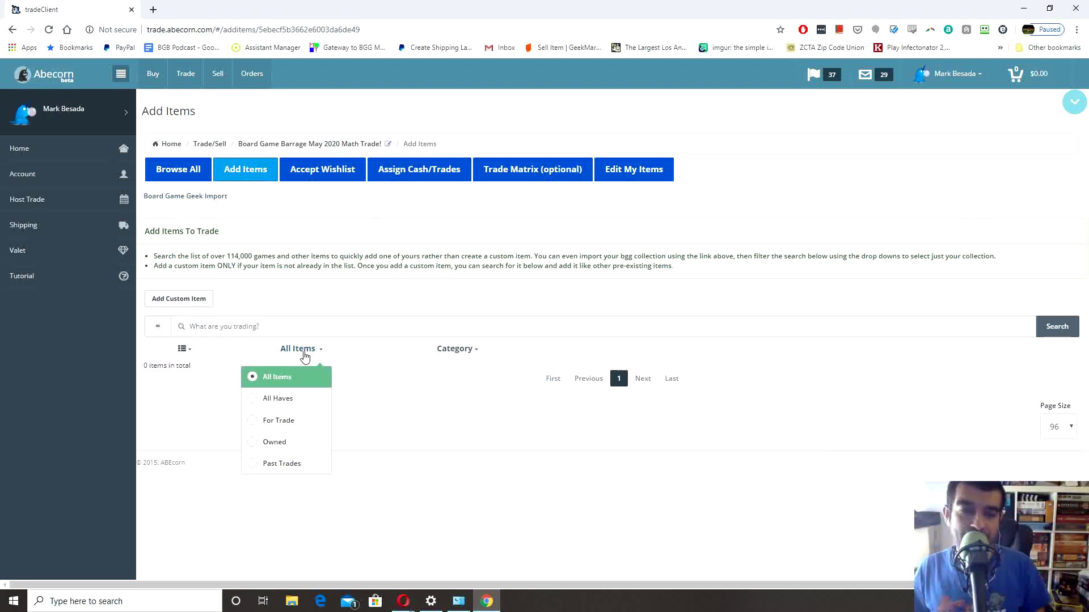
left_click(270, 403)
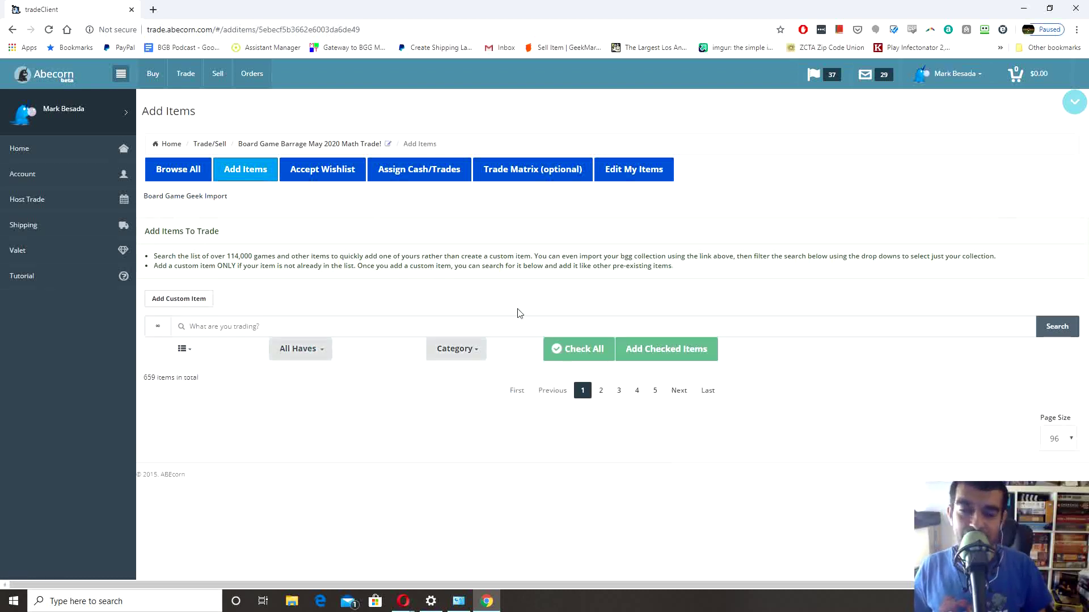
left_click(303, 351)
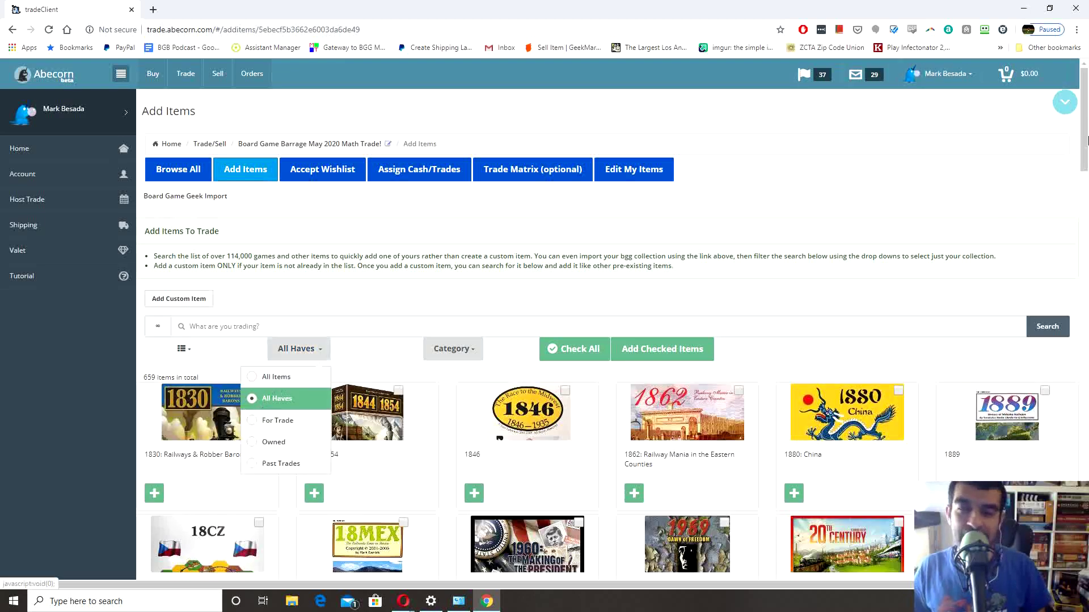
mouse_move(1085, 119)
left_mouse_down()
mouse_move(1084, 306)
mouse_move(1084, 128)
left_mouse_up()
left_click(284, 324)
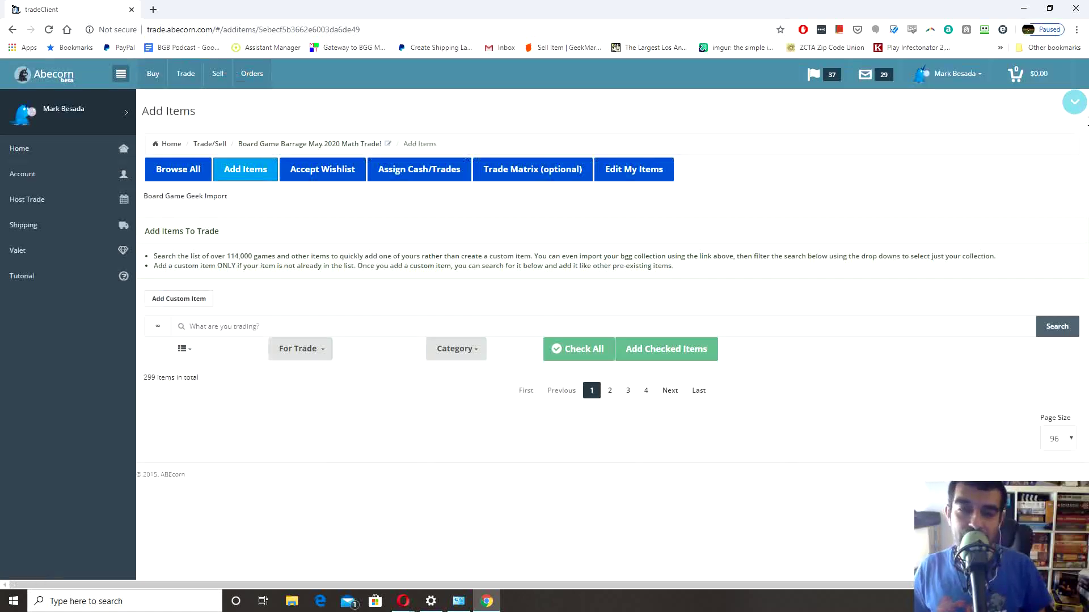
mouse_move(1085, 120)
left_mouse_down()
mouse_move(1072, 365)
mouse_move(1085, 111)
left_mouse_up()
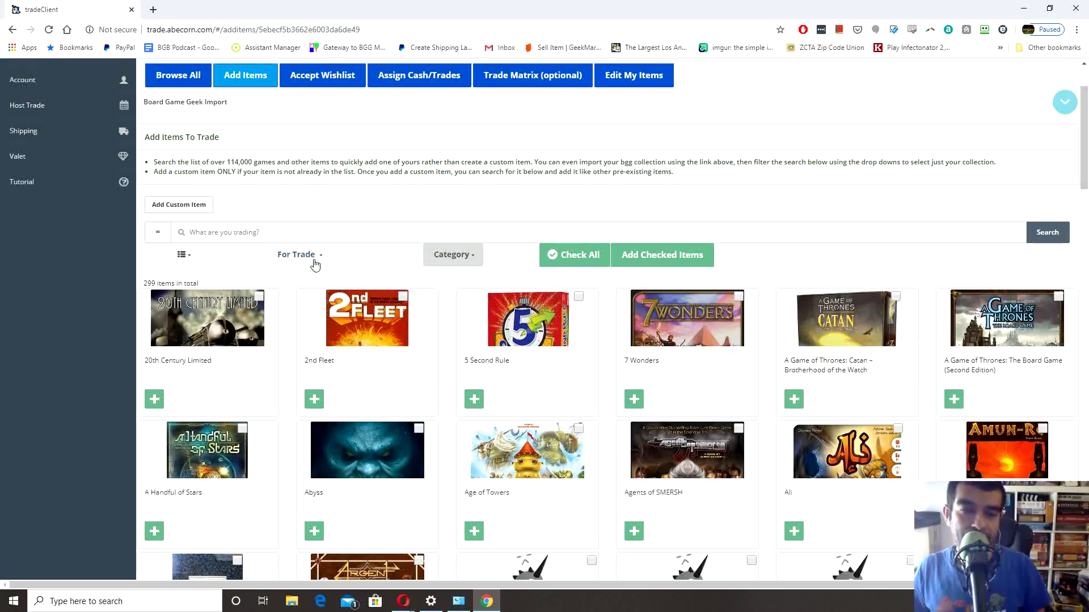
Switch the filter to Owned, then settle on All Haves showing 659 items
left_click(293, 255)
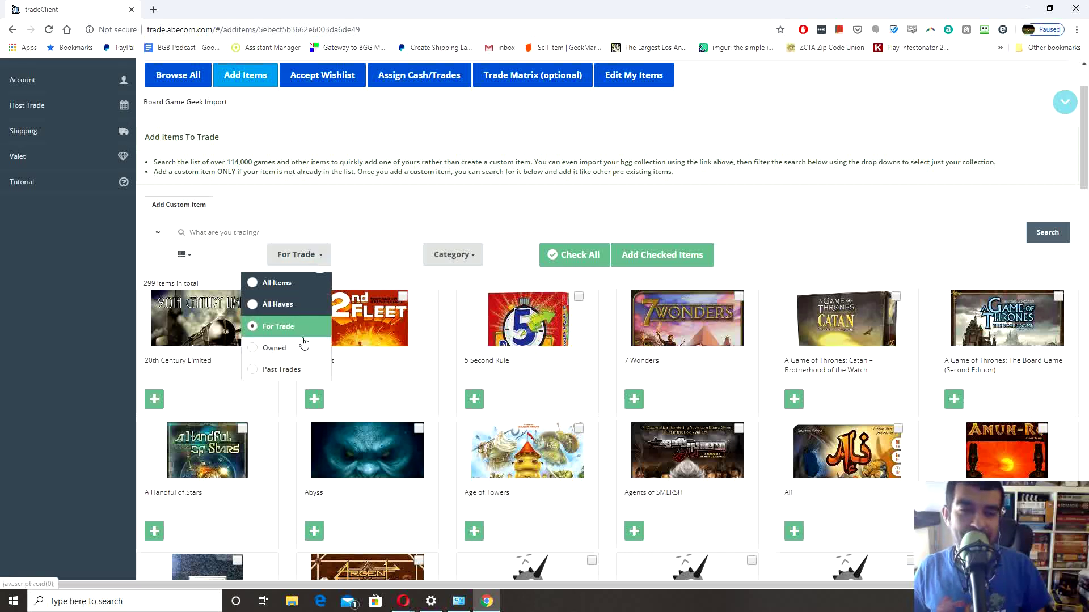
left_click(295, 359)
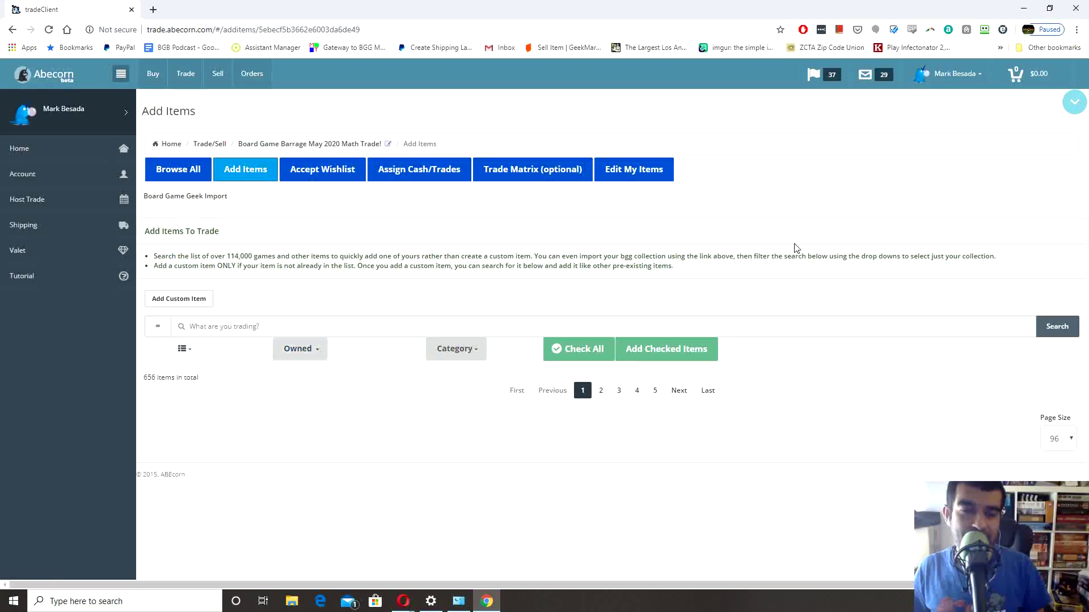
scroll(1080, 170, "down", 5)
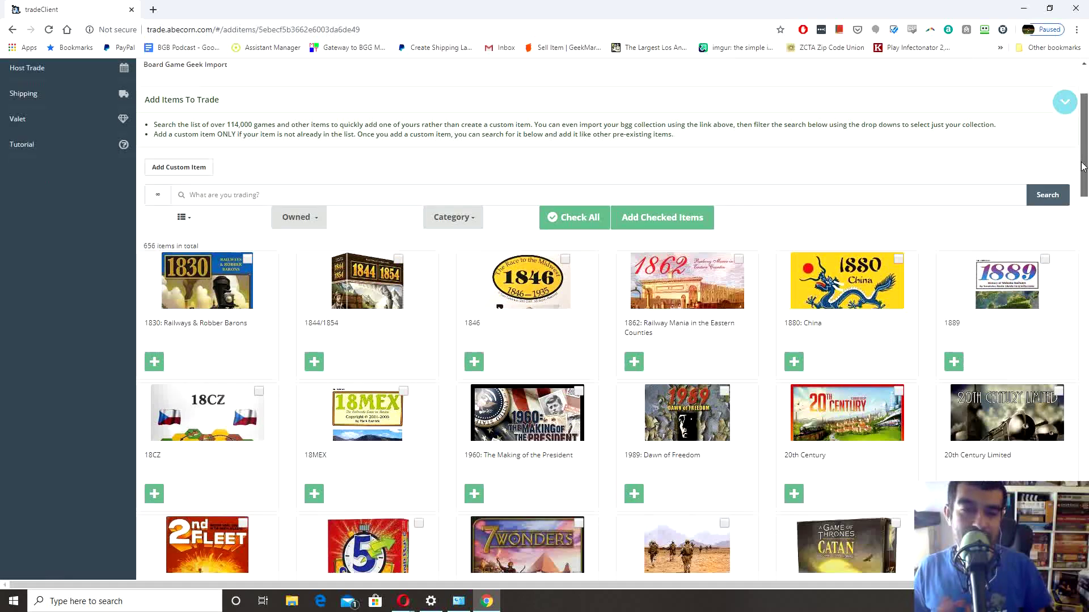
scroll(1079, 184, "up", 4)
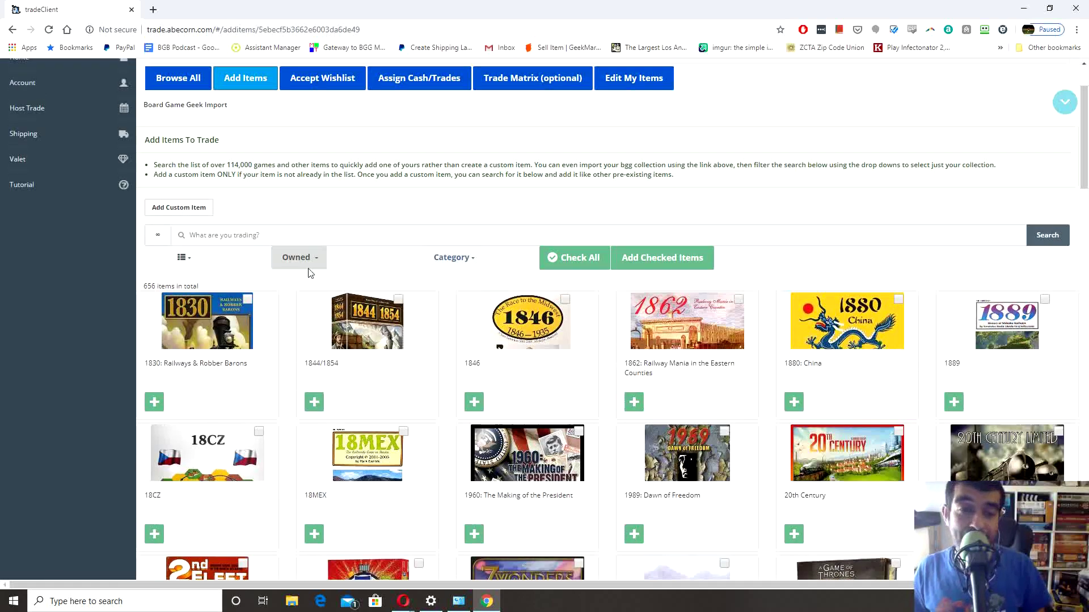
left_click(301, 260)
left_click(290, 308)
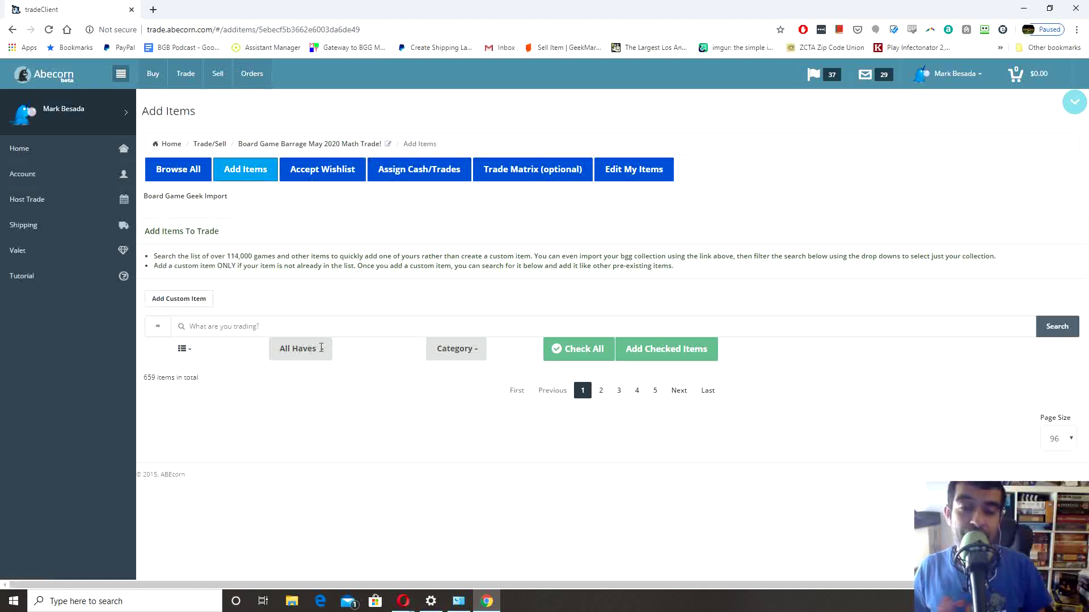
Tick 1844/1854, 1846, 1989: Dawn of Freedom and 20th Century in the list
scroll(1086, 168, "down", 3)
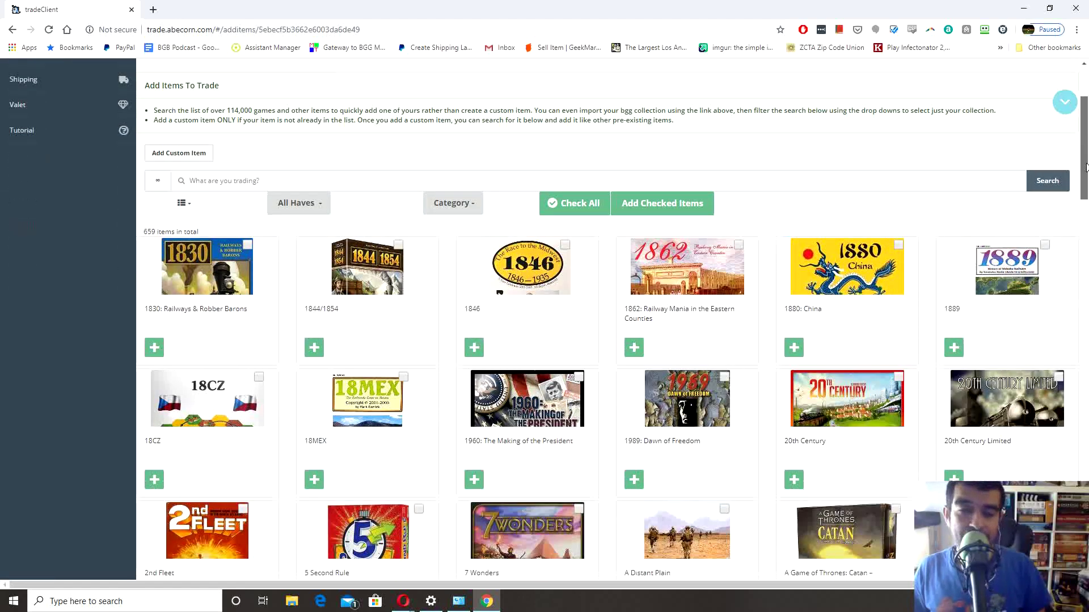
left_click_drag(1086, 167, 1086, 182)
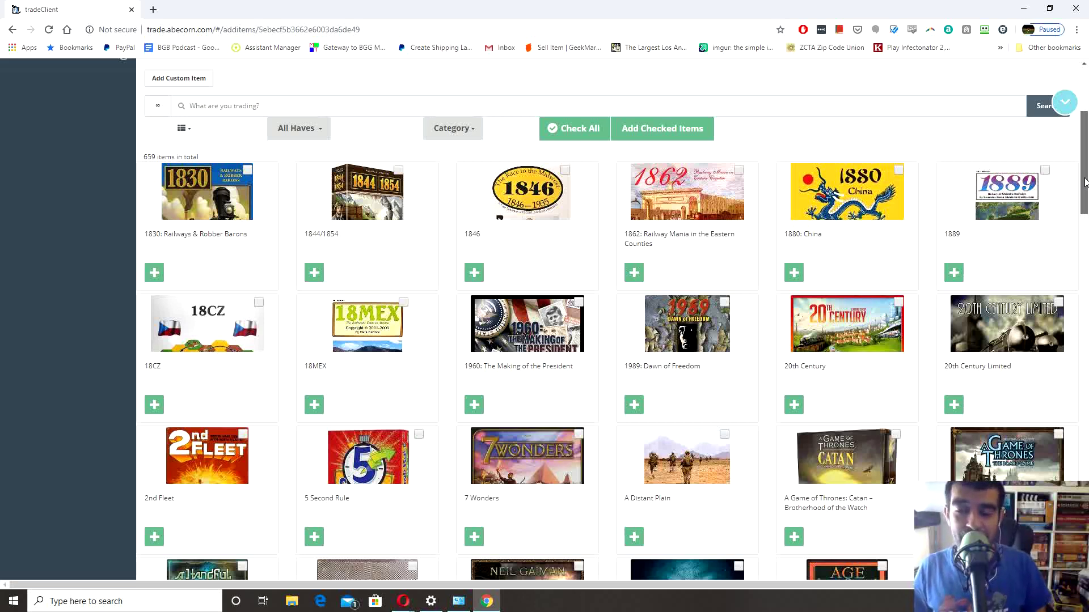
scroll(406, 245, "up", 2)
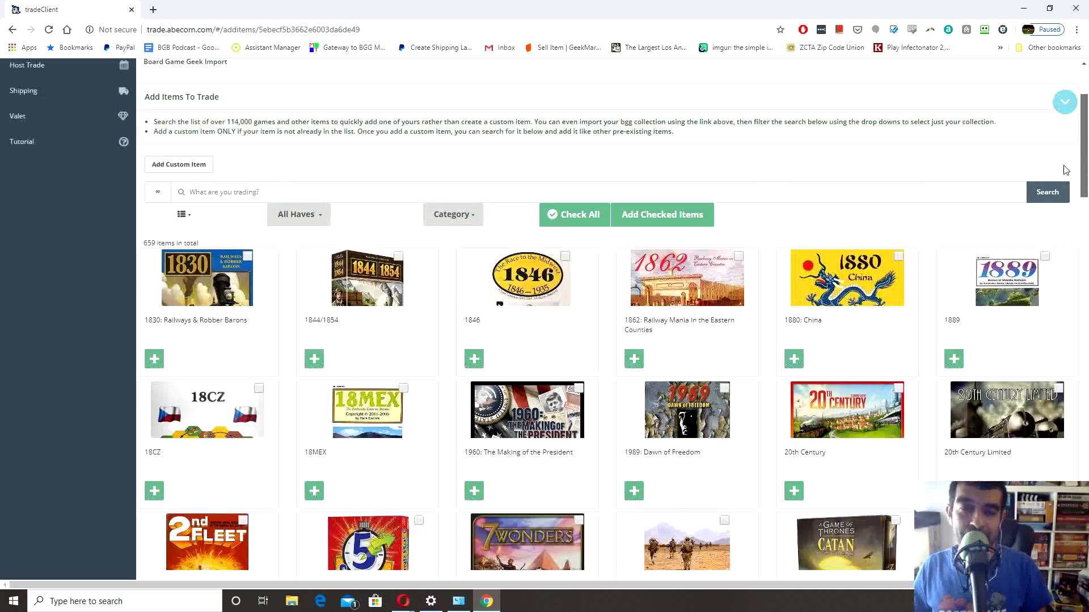
left_click(399, 256)
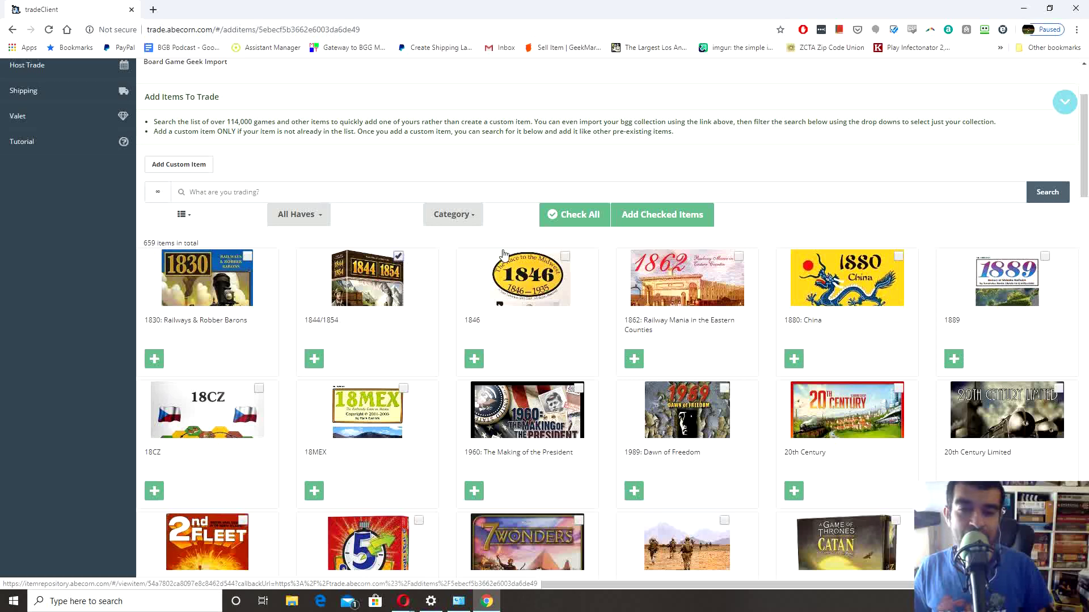
left_click(565, 257)
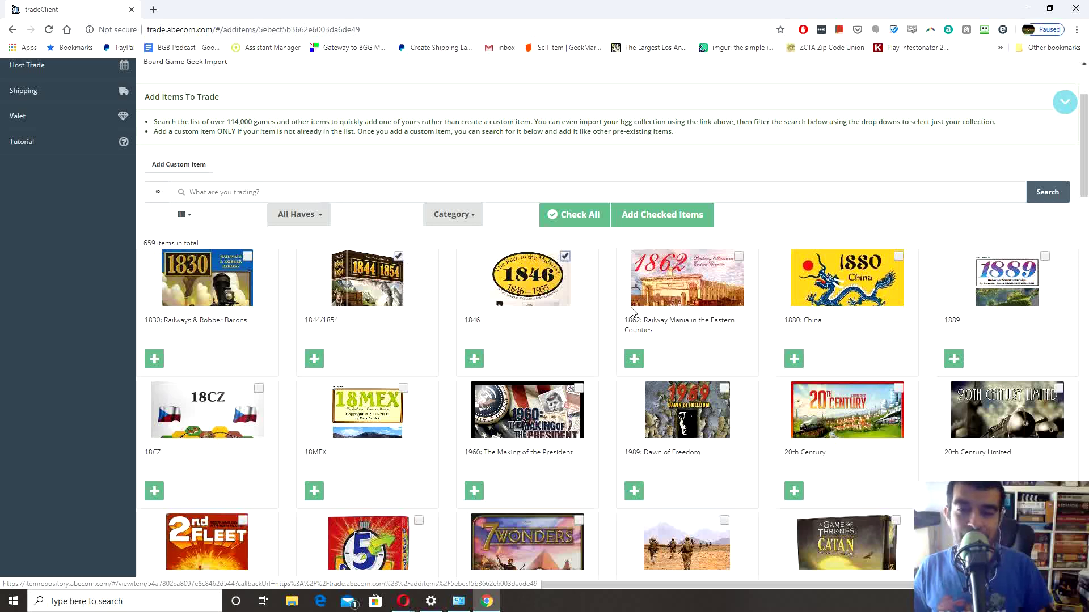
left_click(724, 389)
left_click(898, 389)
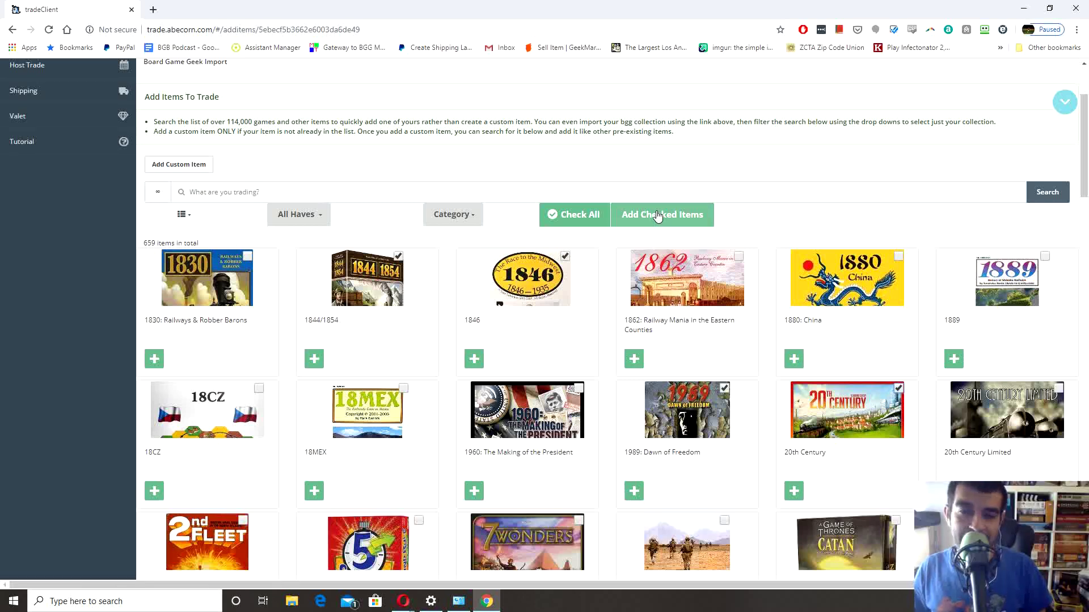
Untick 1844/1854, 1846 and 20th Century, leaving only 1989: Dawn of Freedom checked
left_click(398, 256)
left_click(565, 256)
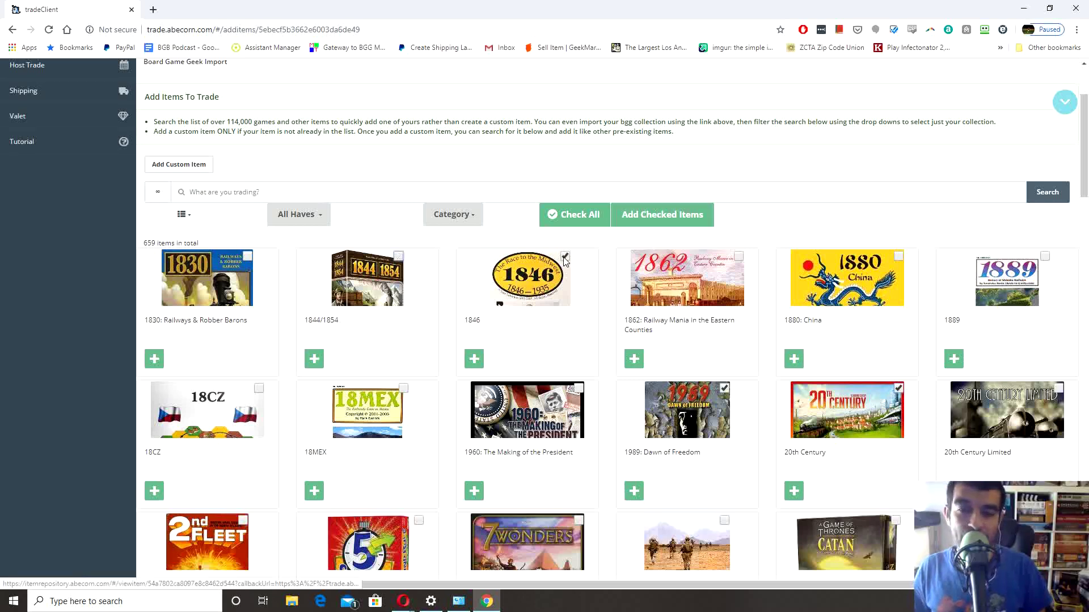
left_click(898, 389)
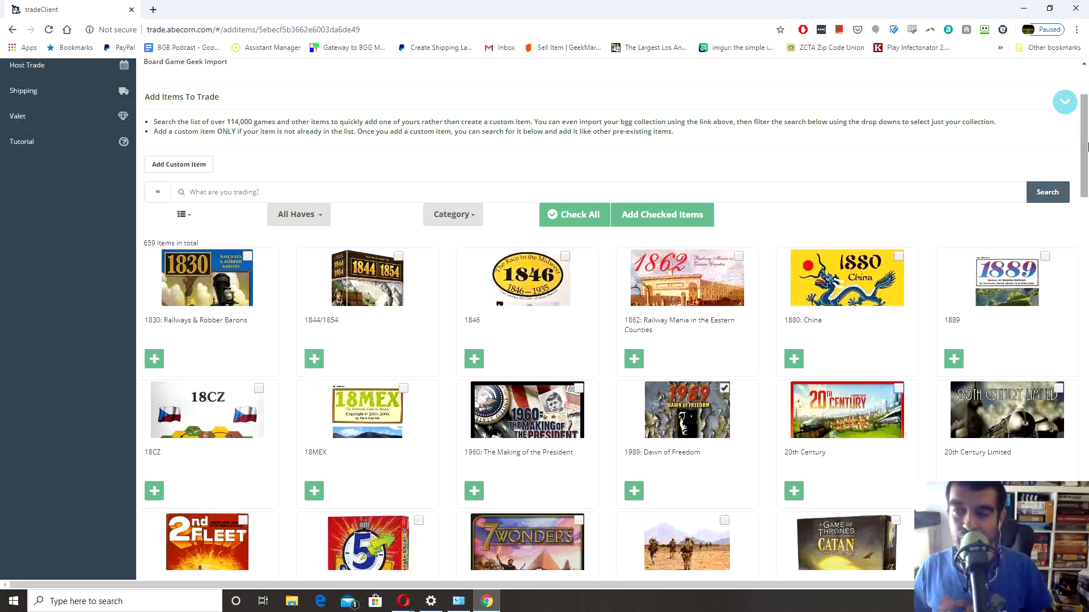
left_click_drag(1086, 146, 1084, 196)
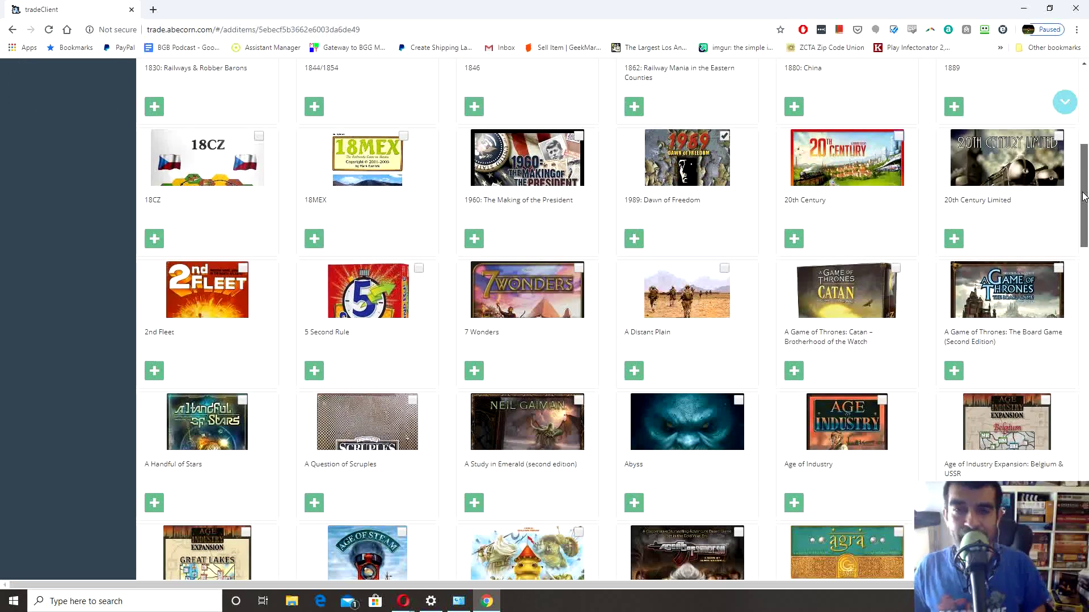
left_click_drag(1085, 196, 1084, 200)
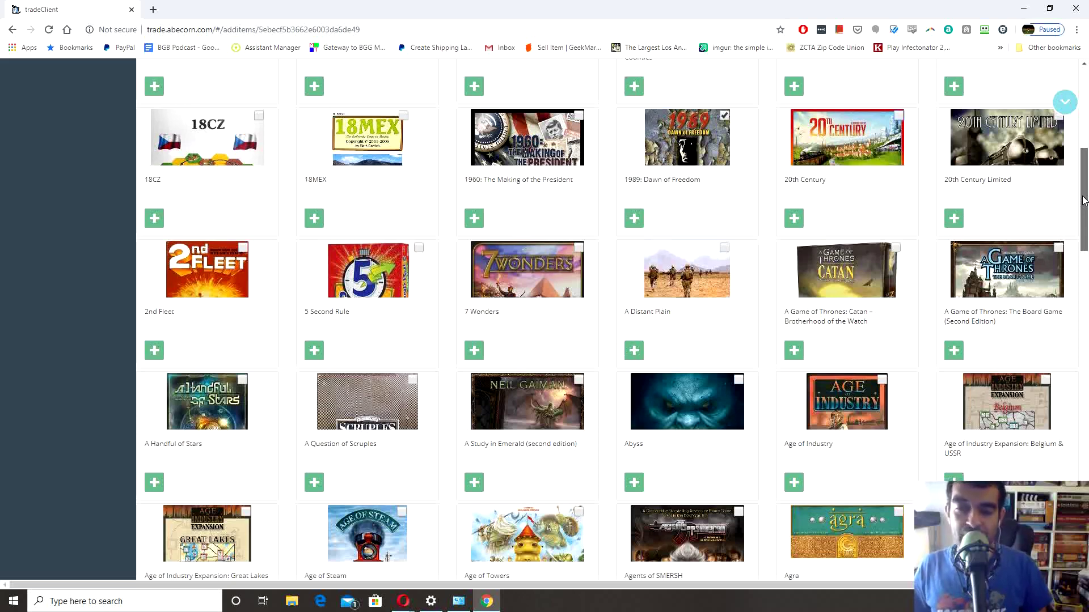
scroll(556, 256, "up", 4)
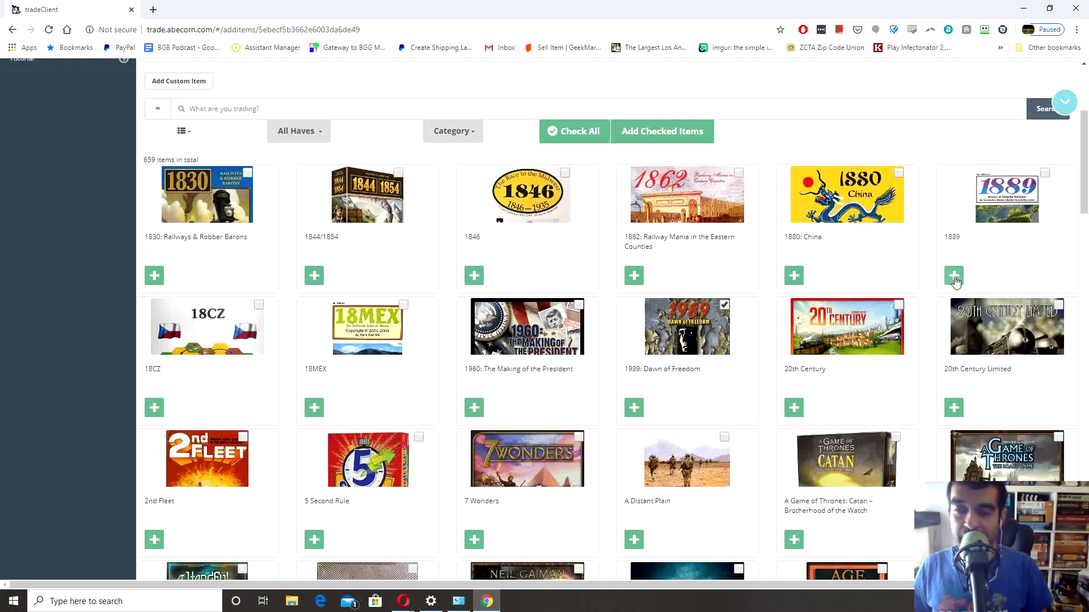
left_click(955, 277)
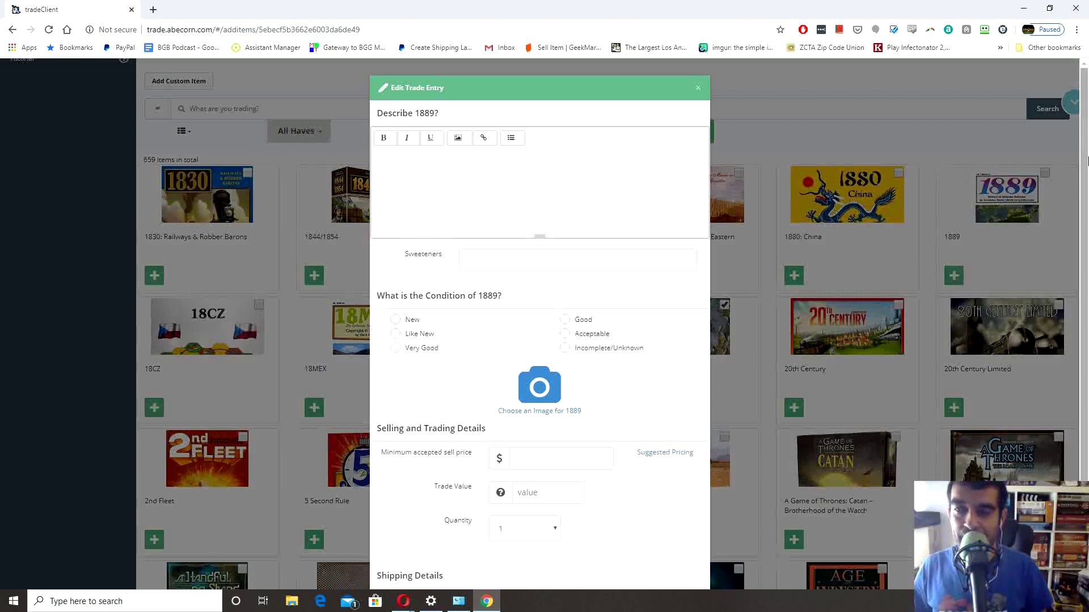
scroll(1086, 252, "down", 2)
scroll(1086, 253, "up", 2)
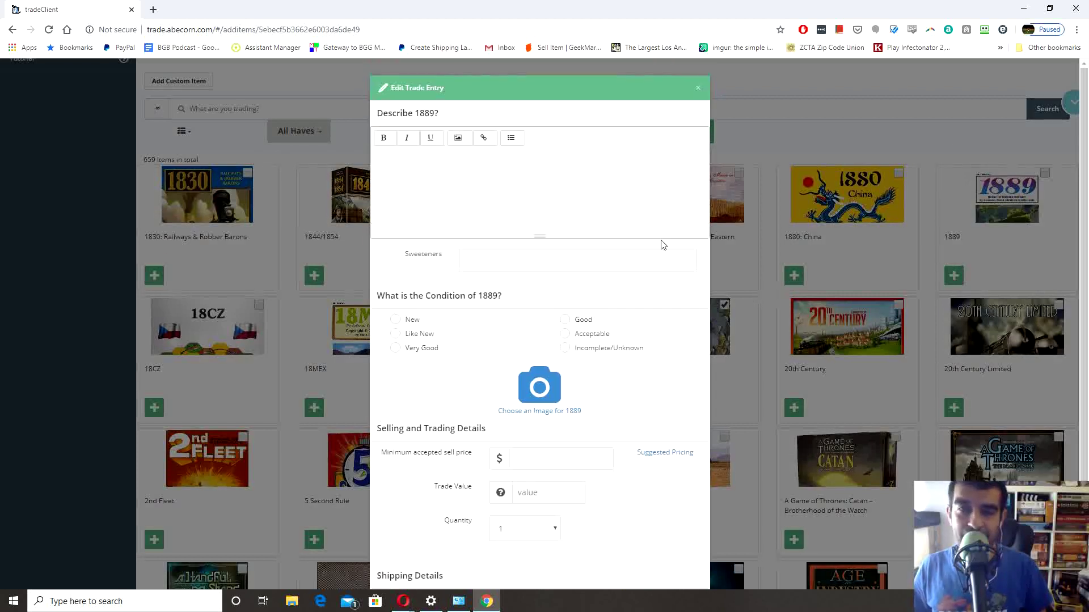
left_click_drag(1085, 164, 1085, 176)
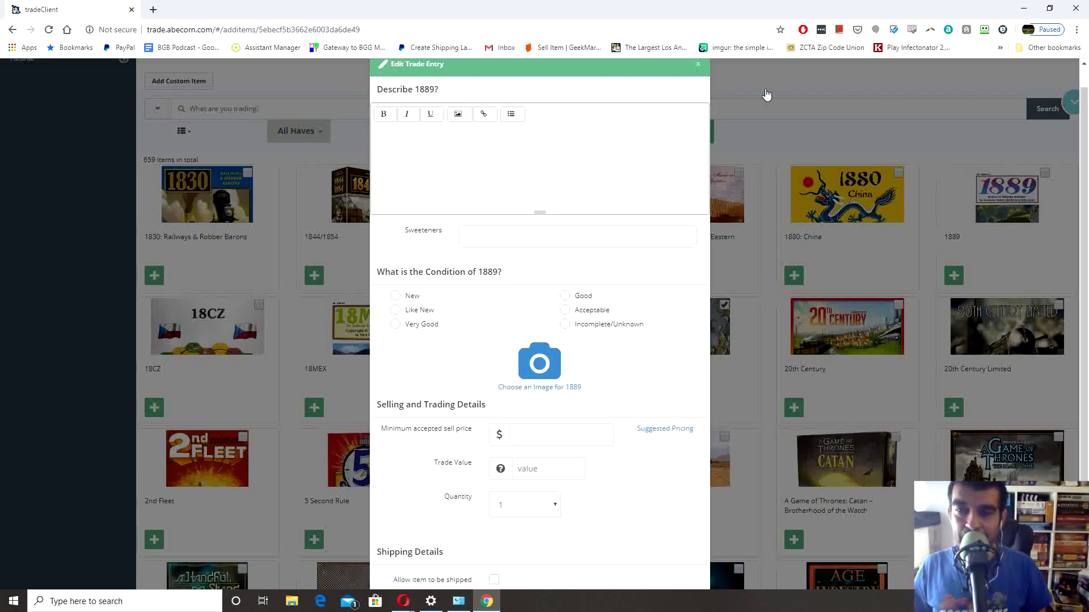
left_click(698, 66)
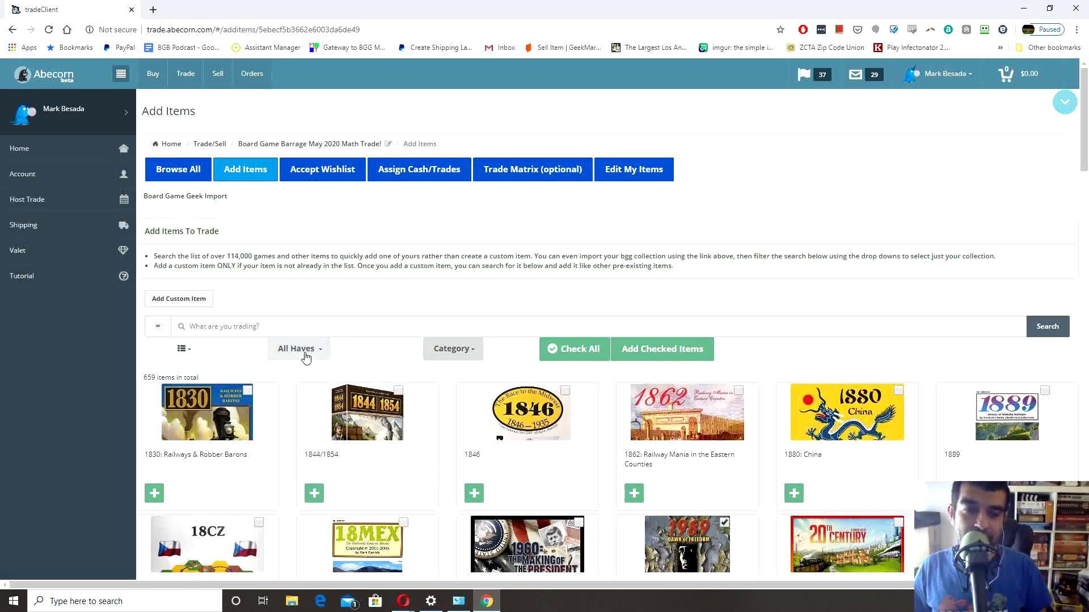
Filter the list to the 299 For Trade items and open the Abyss trade entry
left_click(319, 350)
left_click(278, 423)
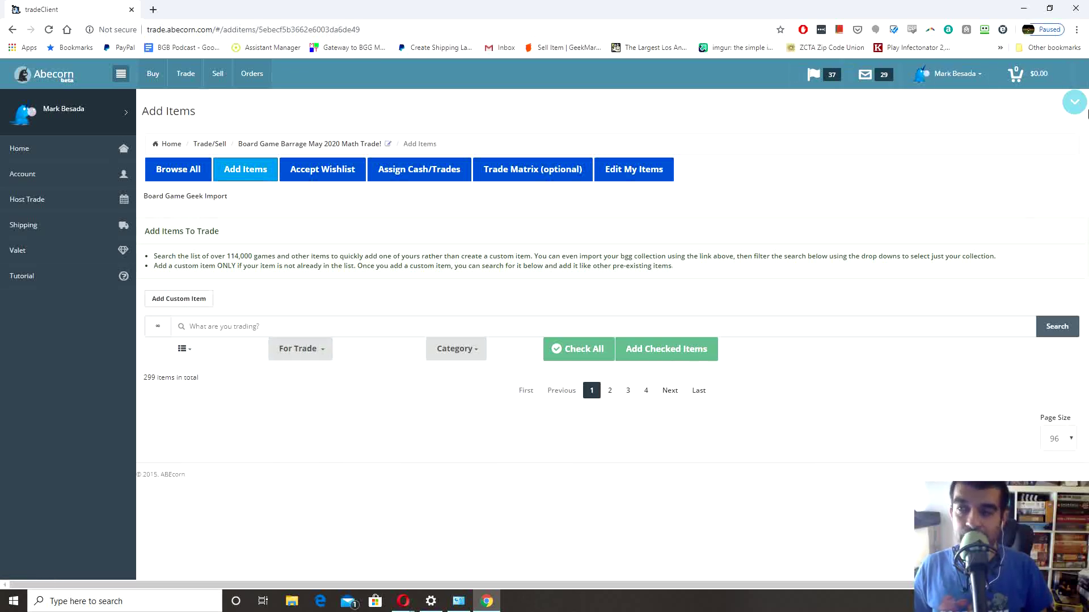
scroll(1087, 130, "down", 4)
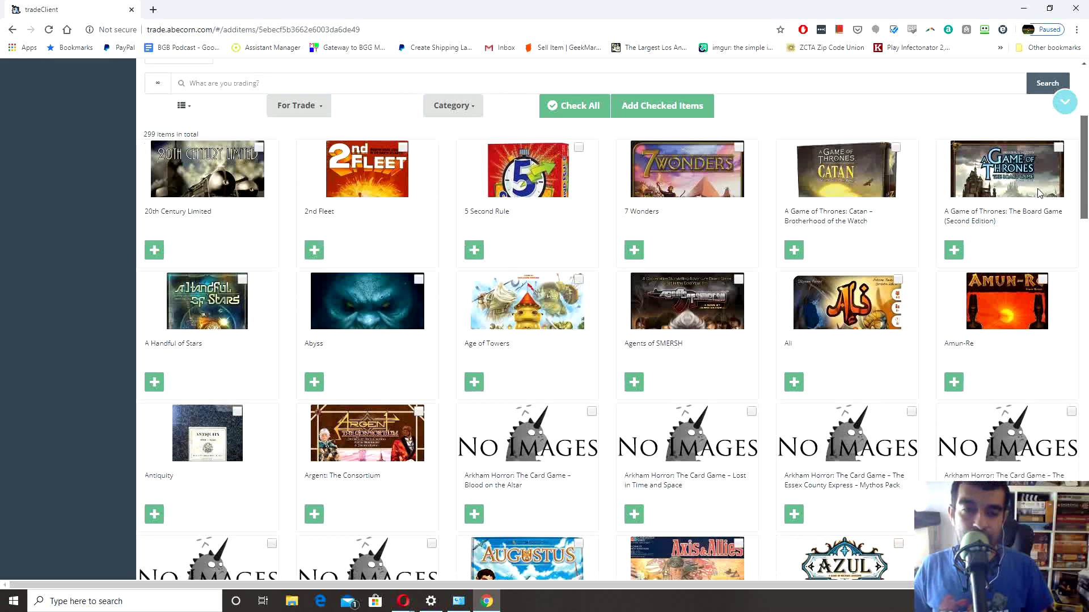
left_click(315, 382)
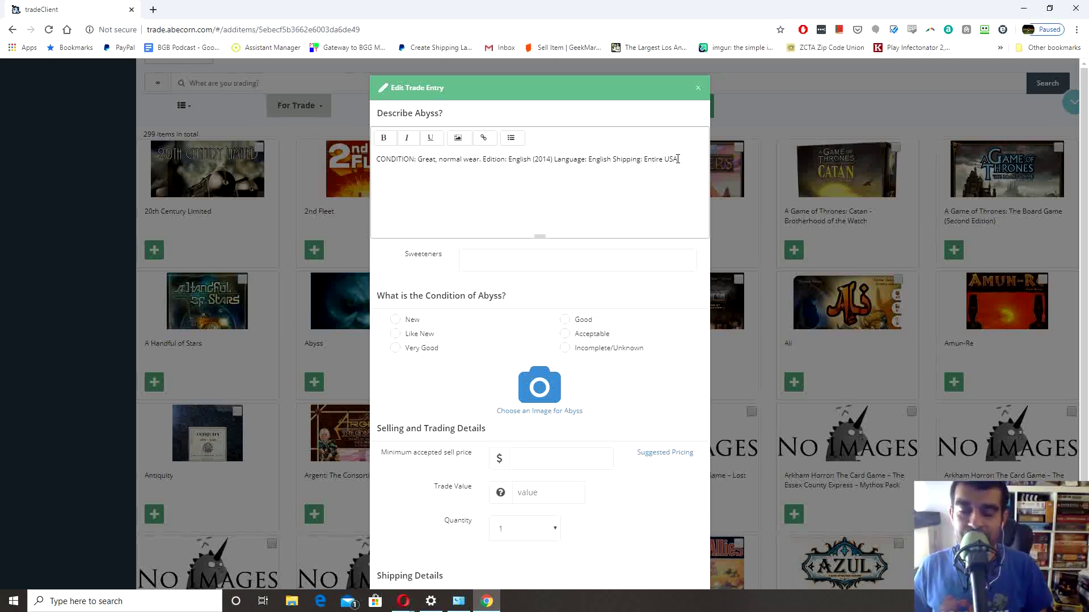
left_click_drag(561, 161, 668, 165)
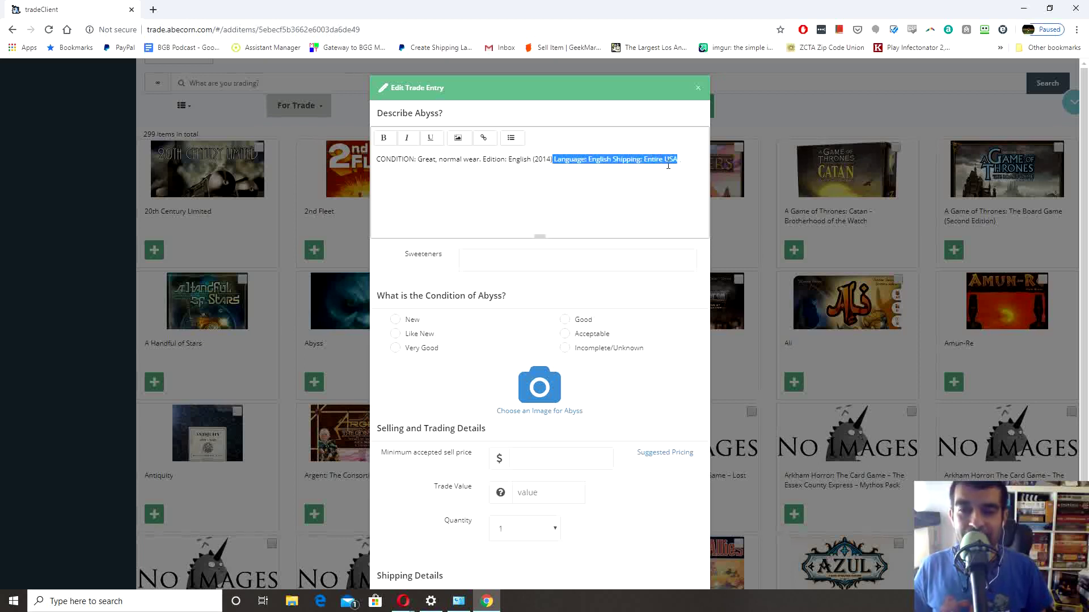
left_click(631, 164)
left_click_drag(615, 161, 680, 163)
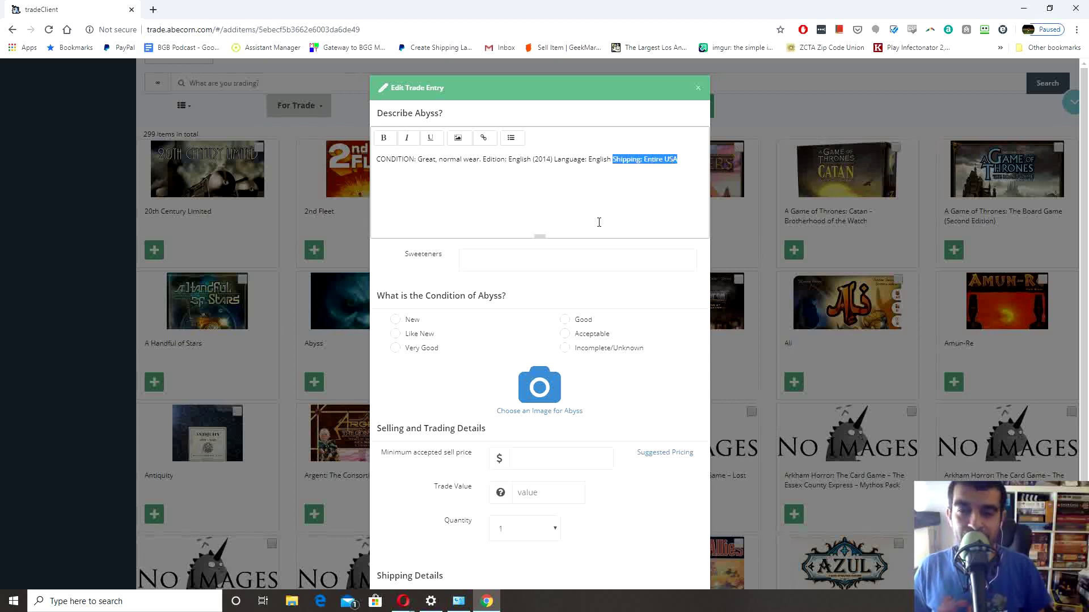
left_click_drag(557, 161, 611, 161)
left_click(567, 182)
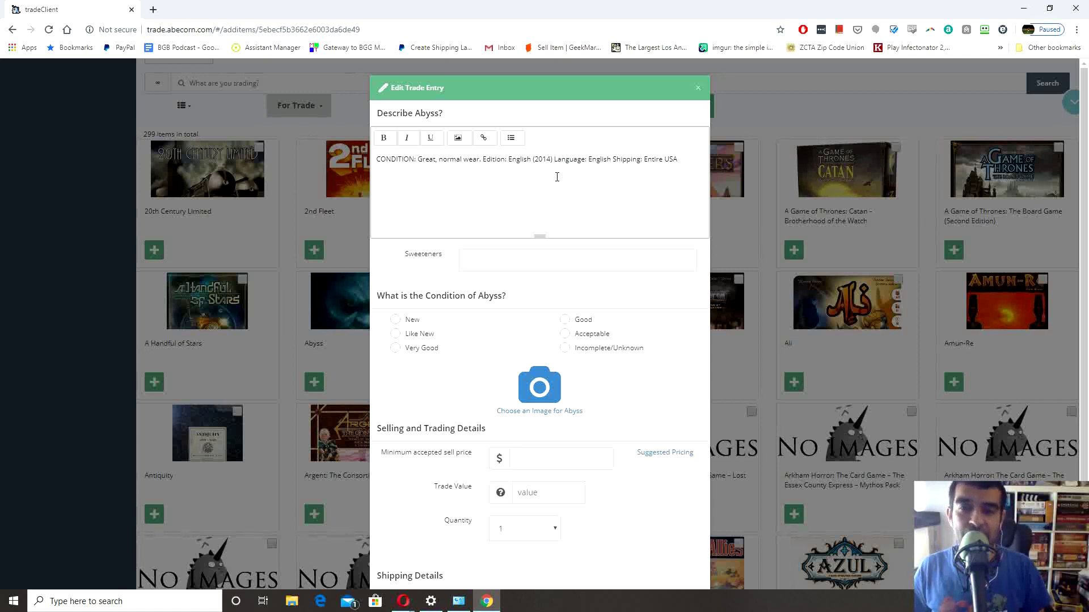
key("ctrl+Right")
key("ctrl+Right")
key("ctrl+Right")
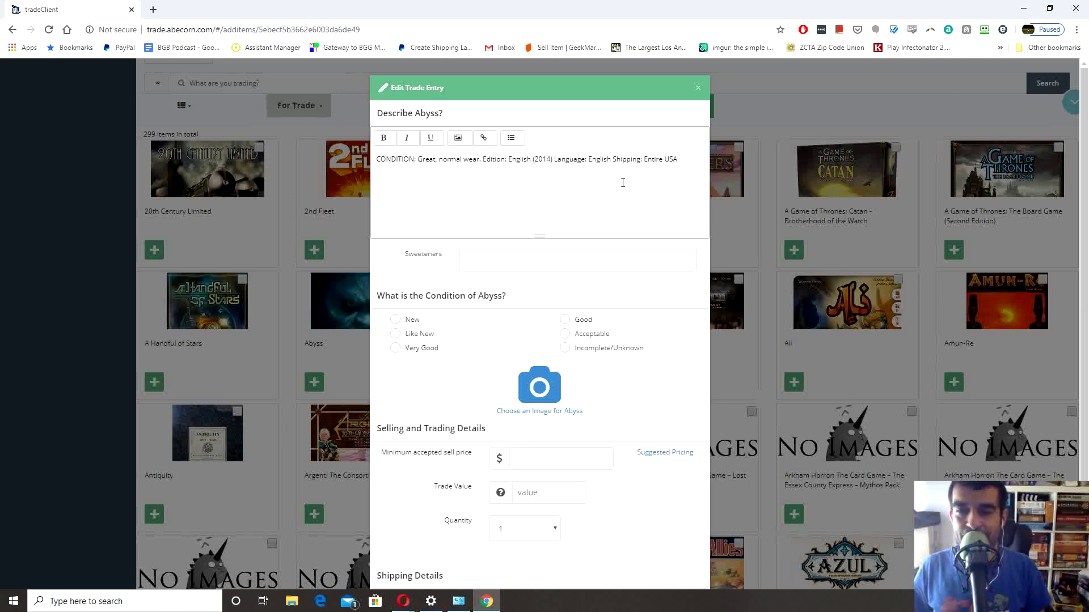
left_click_drag(1085, 97, 1088, 116)
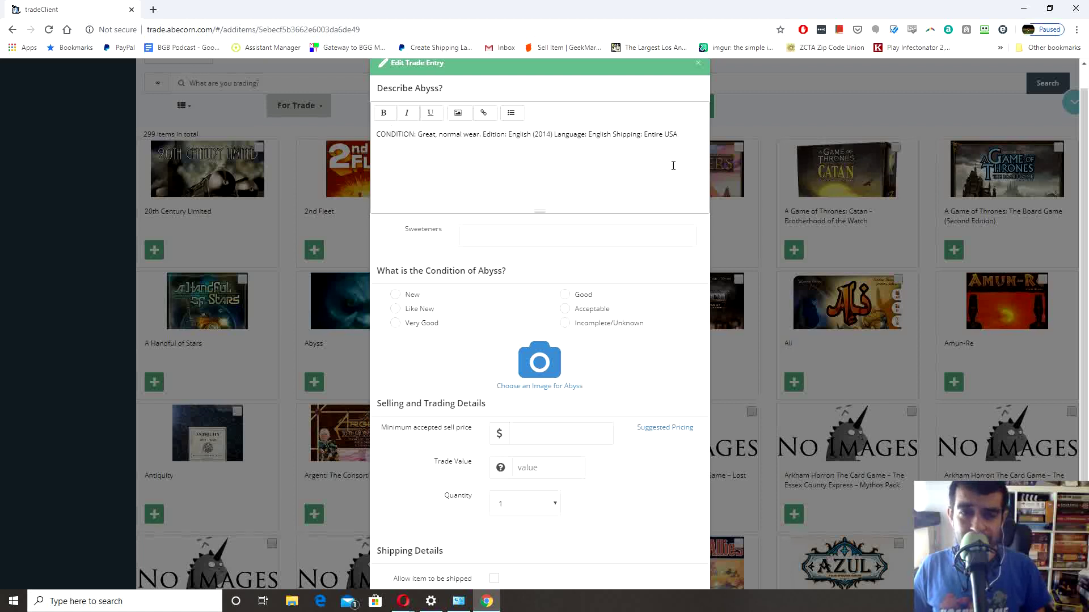
left_click(477, 233)
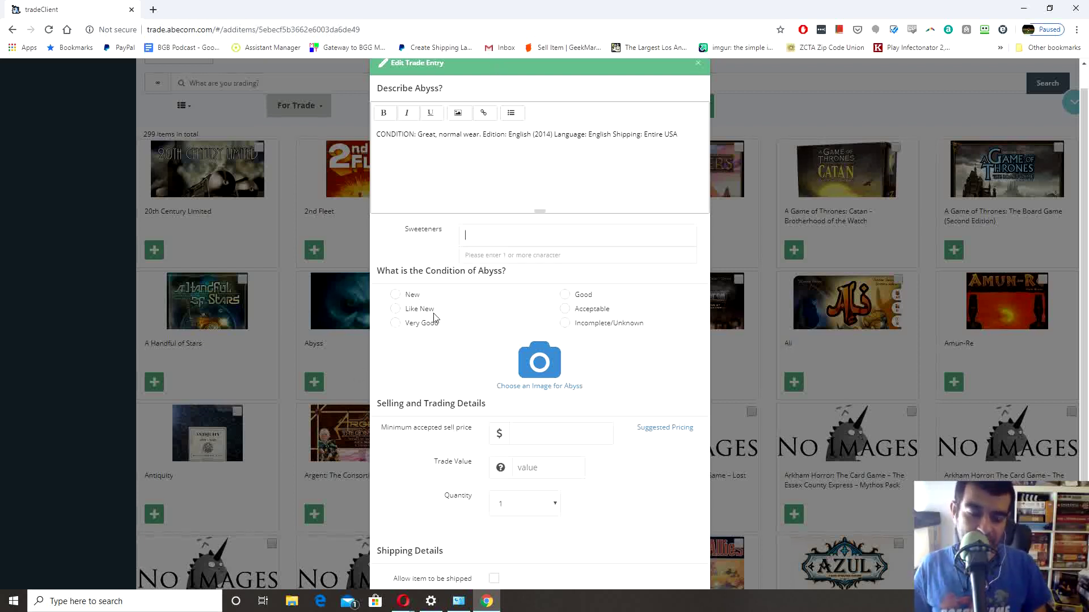
type("abyss")
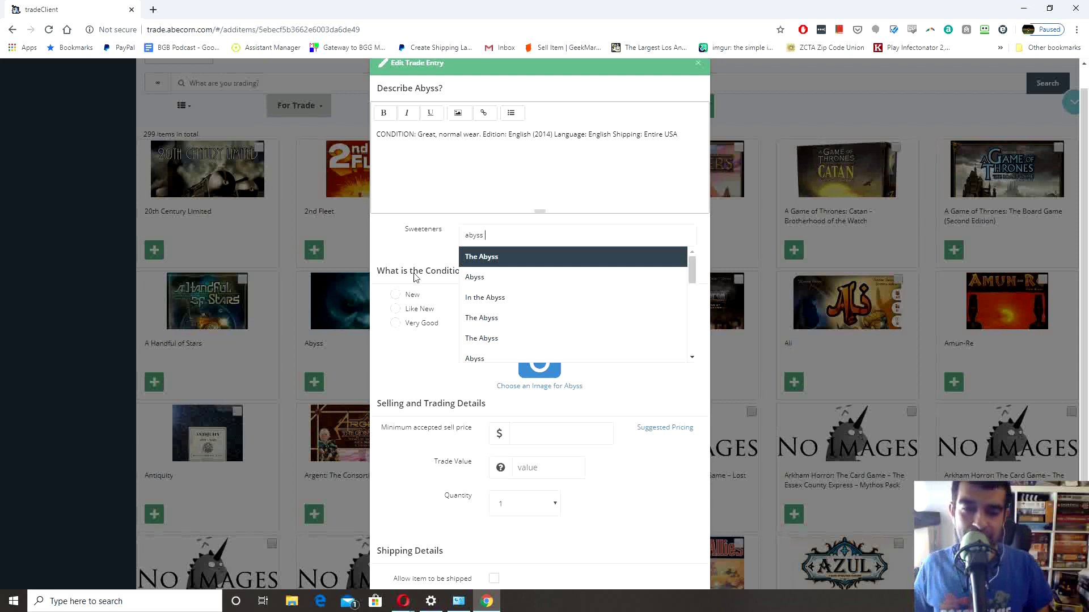
left_click_drag(695, 282, 690, 341)
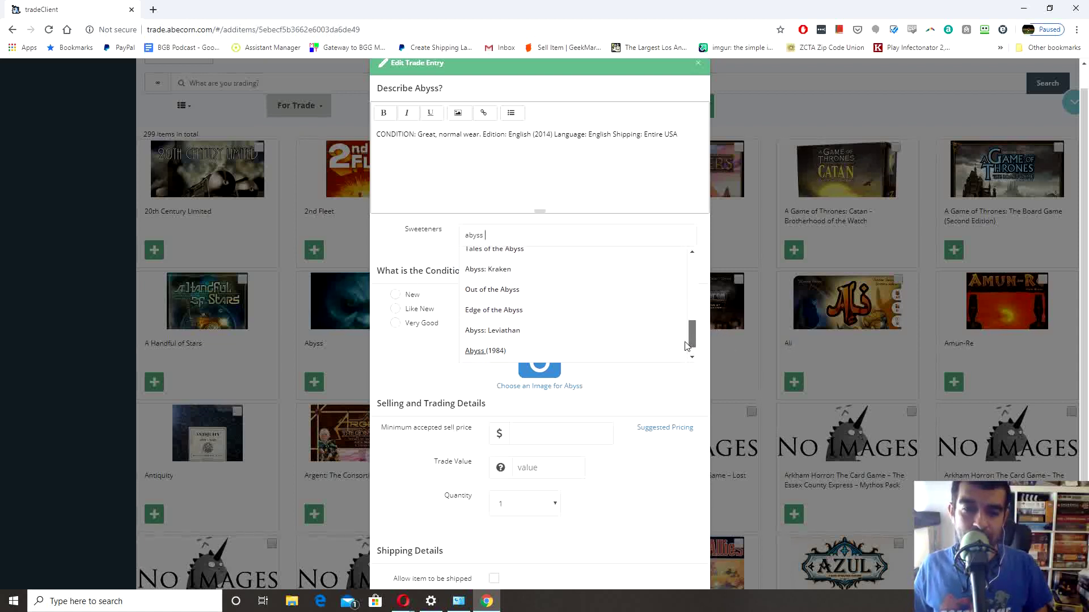
left_click(506, 278)
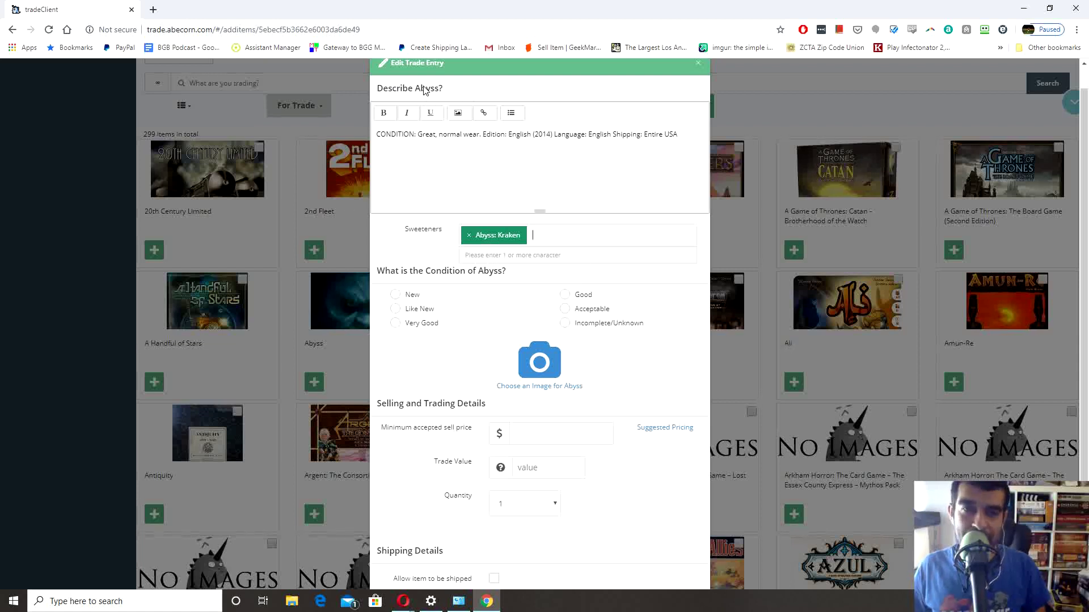
type("catan")
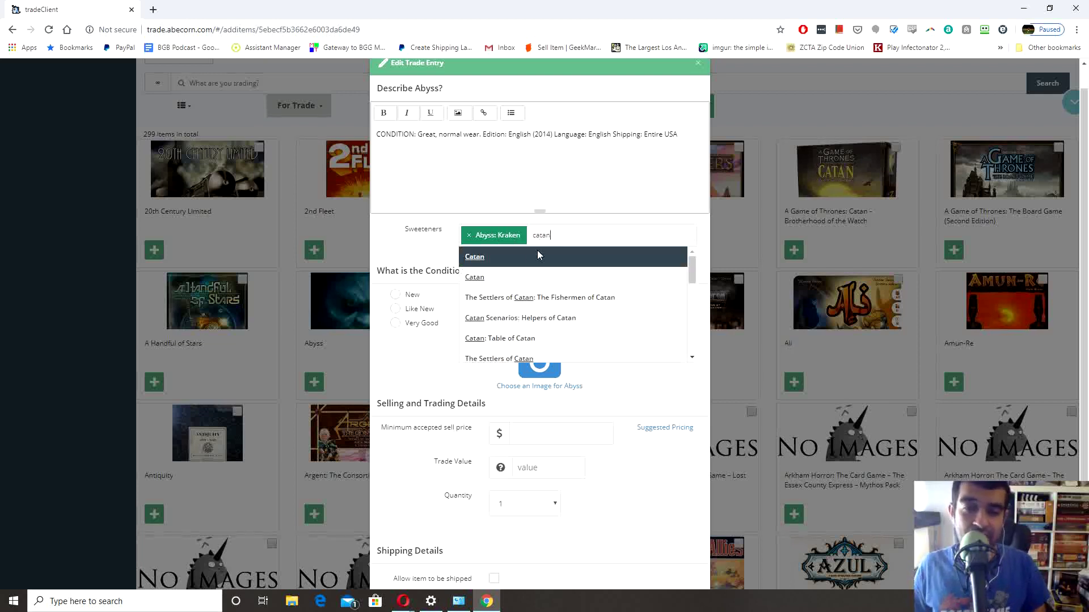
left_click(470, 257)
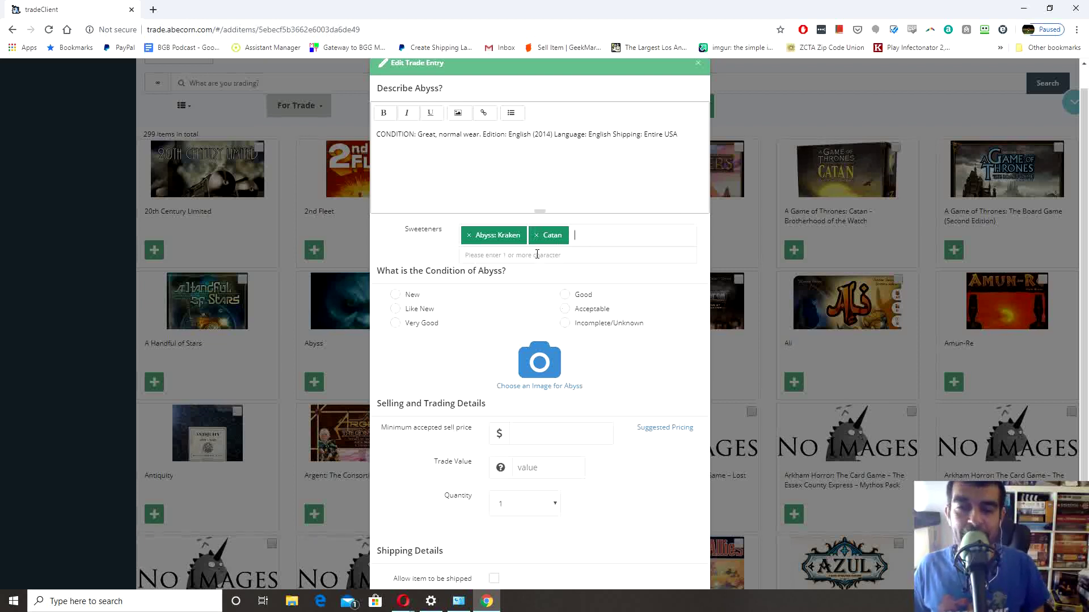
left_click(601, 259)
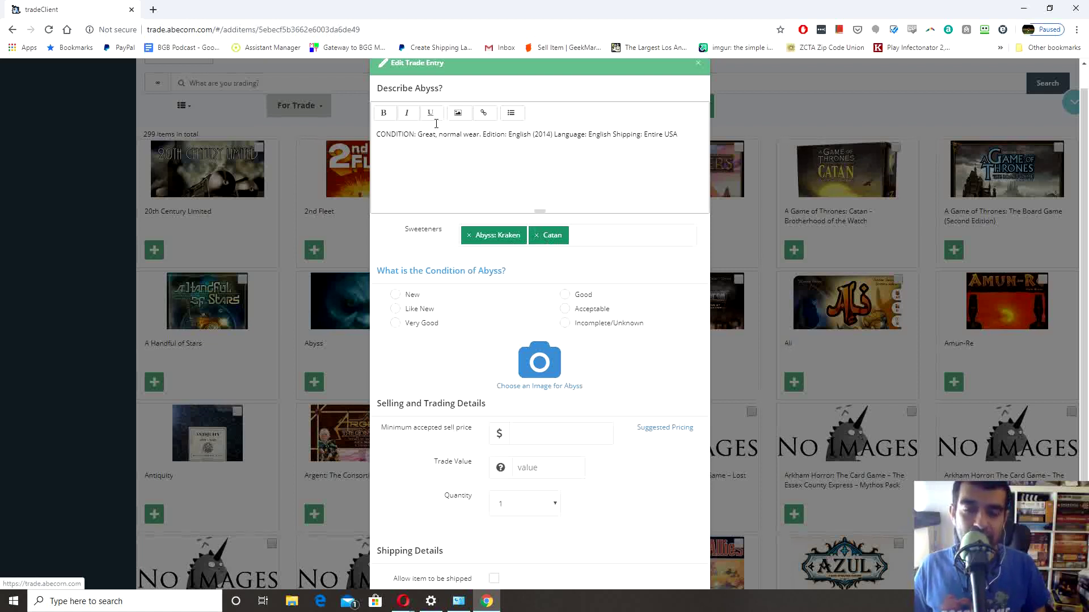
left_click(536, 236)
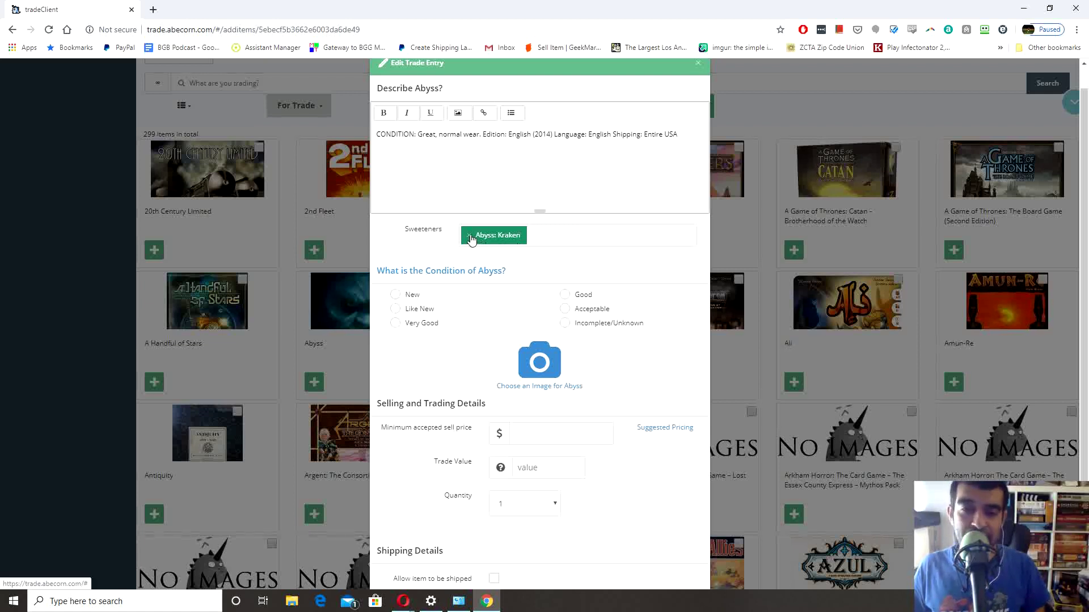
left_click(469, 236)
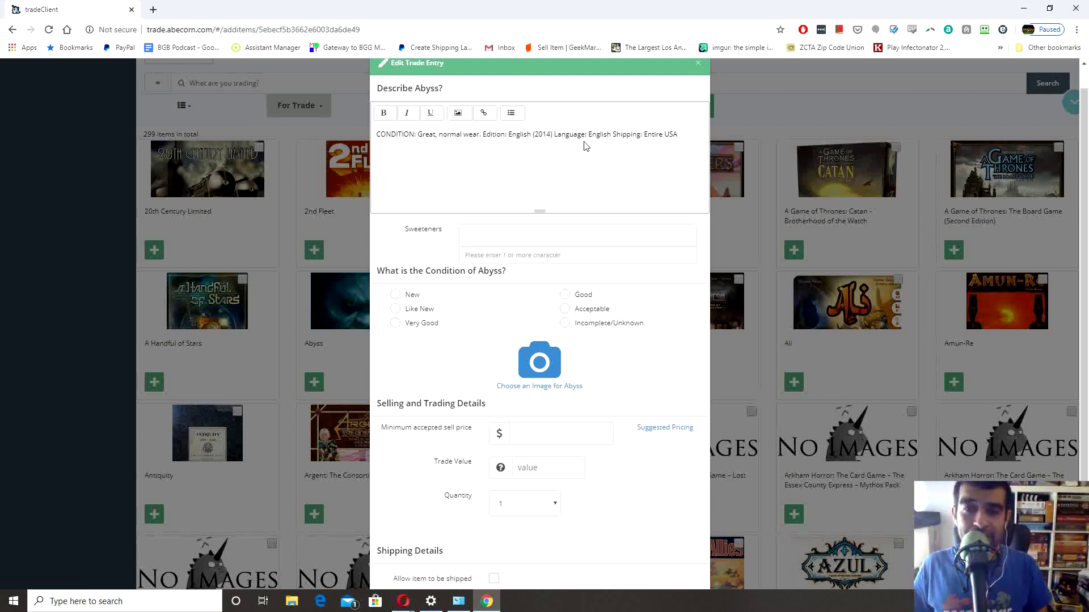
left_click(398, 135)
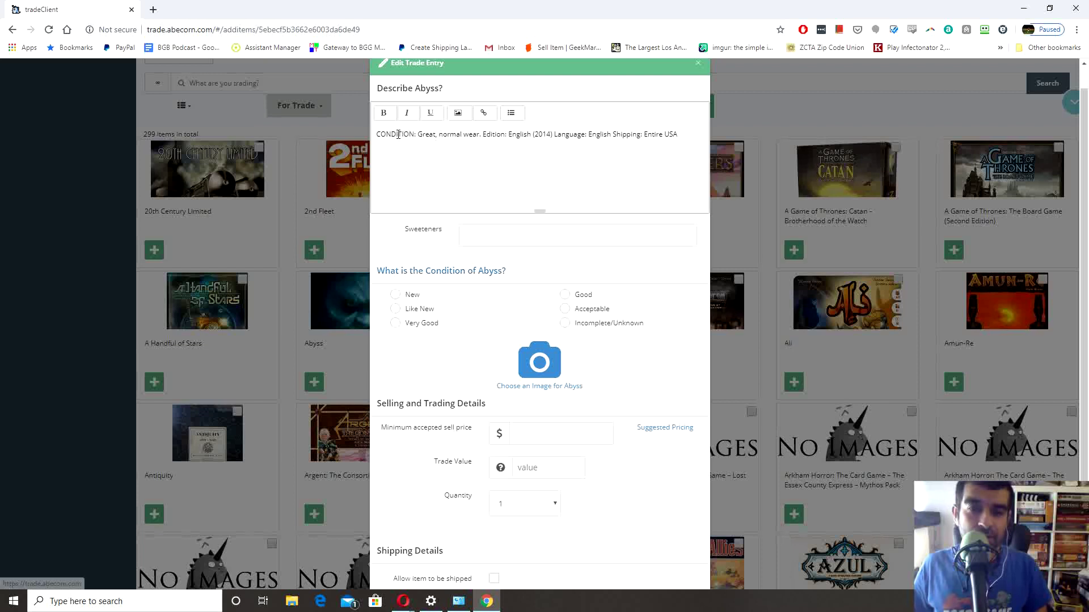
key("Return")
key("Return")
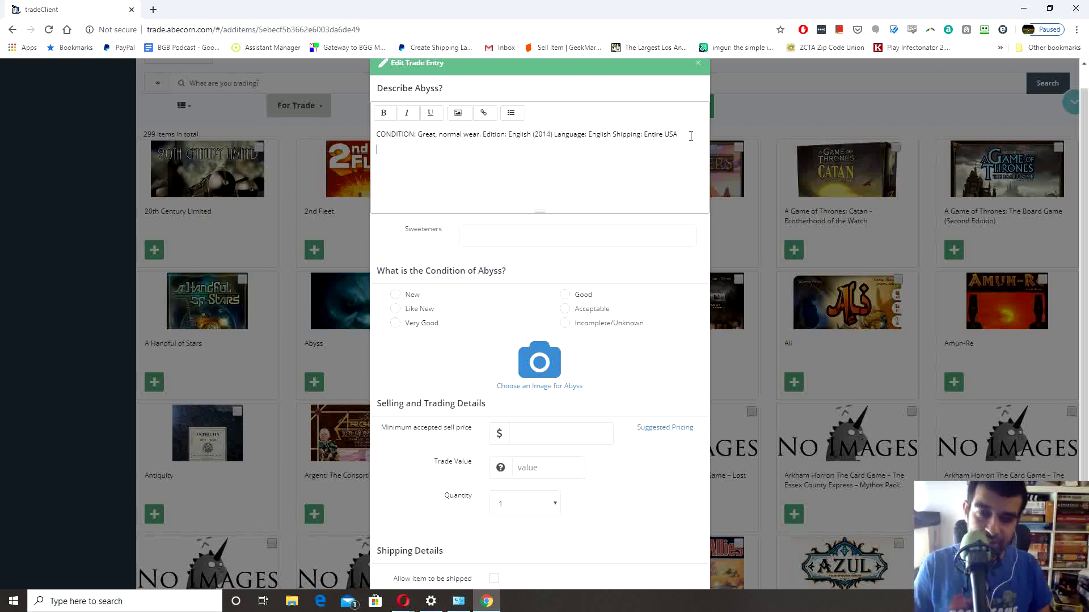
type("Includes ")
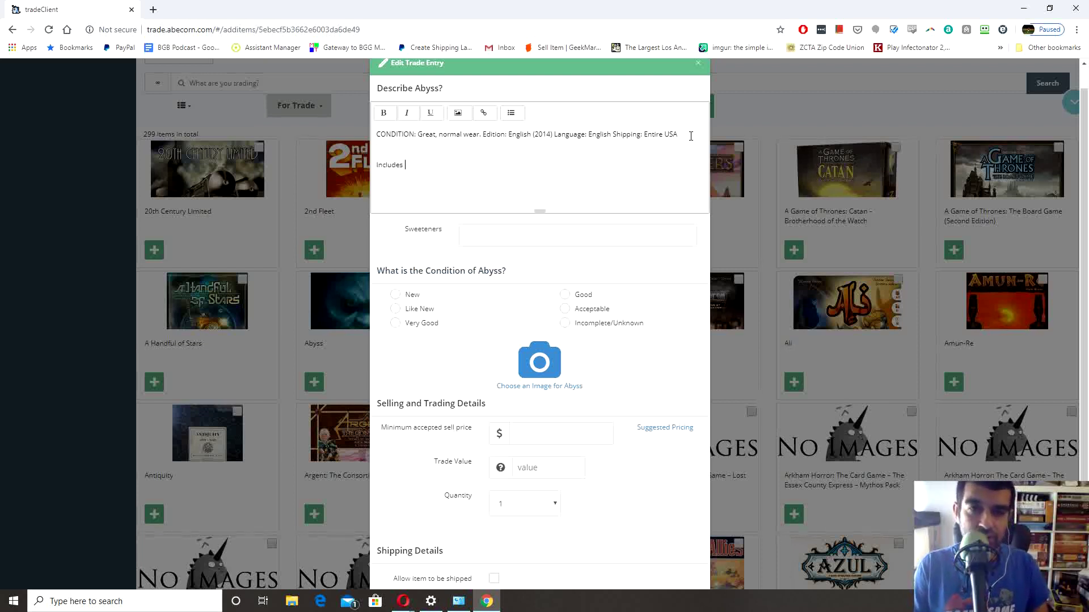
type("Kraken Expansion")
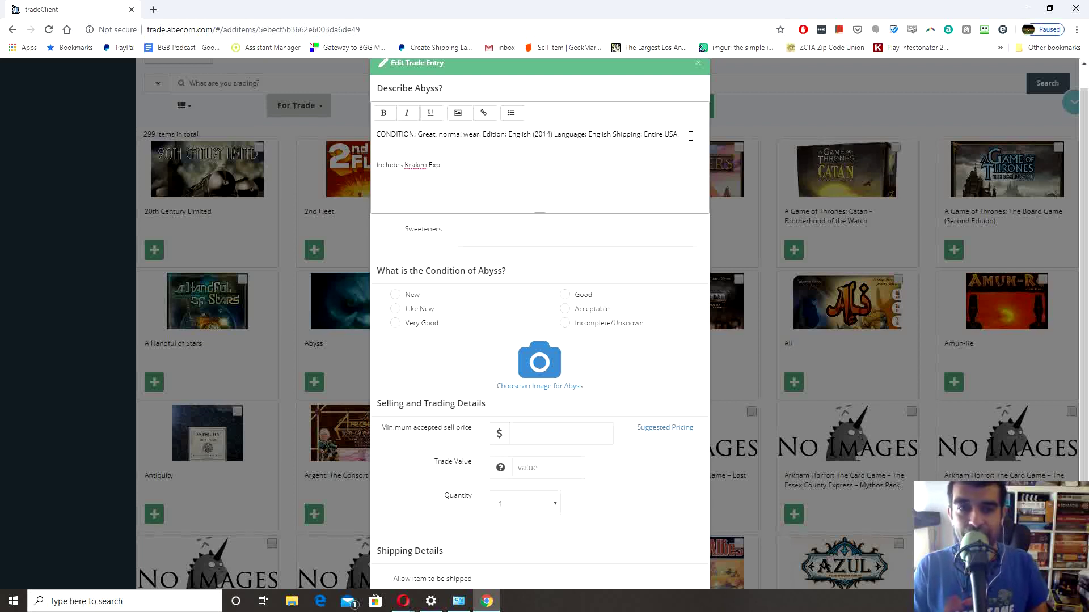
key("BackSpace")
key("BackSpace")
key("BackSpace")
key("BackSpace")
key("BackSpace")
key("BackSpace")
key("BackSpace")
key("BackSpace")
key("BackSpace")
key("BackSpace")
key("BackSpace")
key("BackSpace")
key("BackSpace")
key("BackSpace")
key("BackSpace")
key("BackSpace")
key("BackSpace")
key("BackSpace")
key("BackSpace")
key("BackSpace")
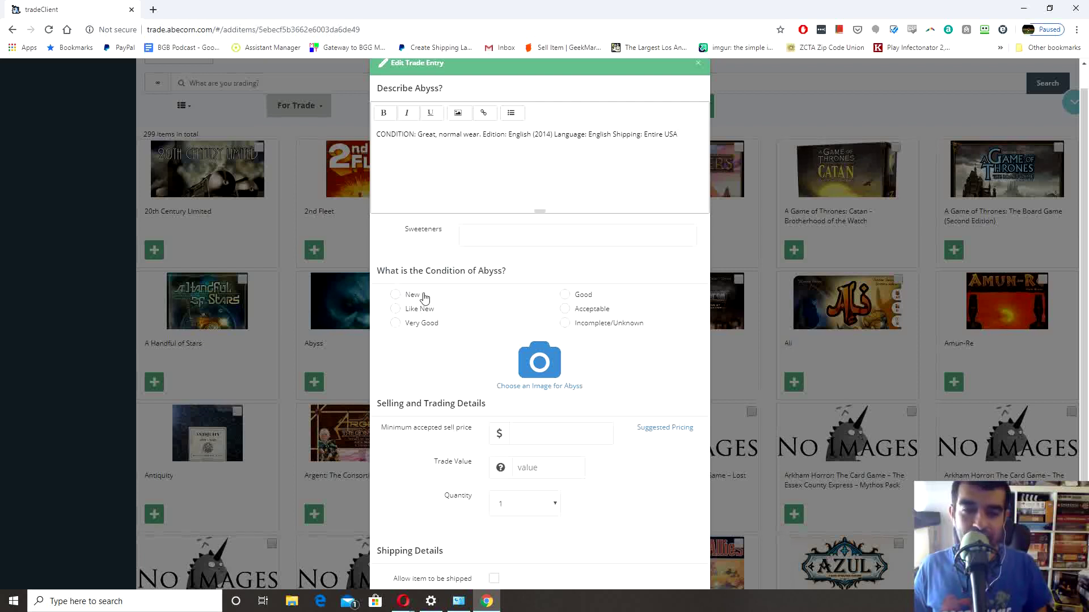
Set the Abyss entry's image to the existing Abyss cover art from Select Existing Image
scroll(896, 284, "down", 2)
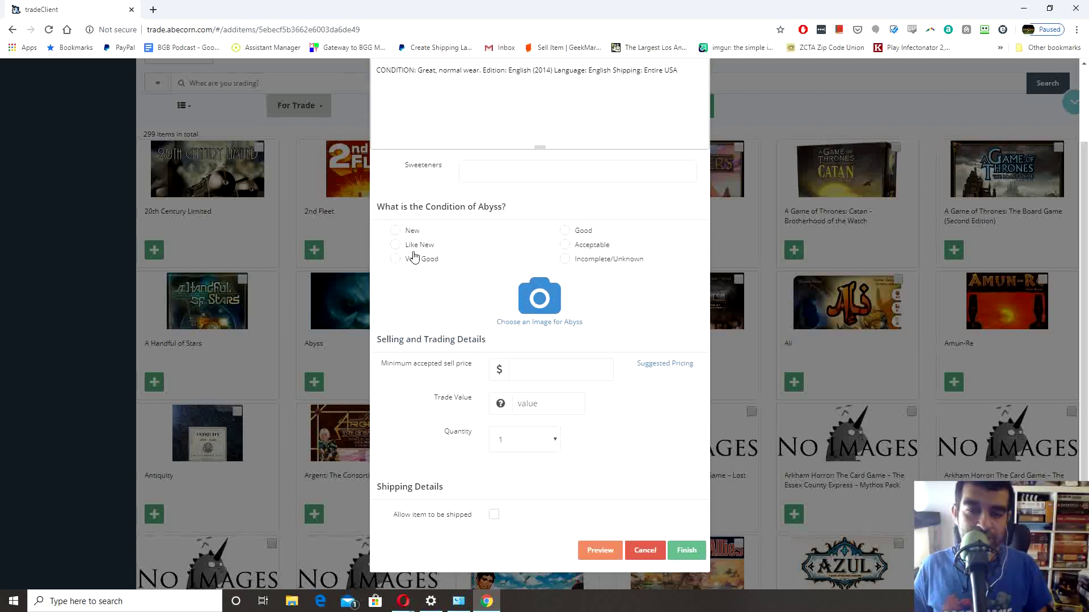
left_click(550, 307)
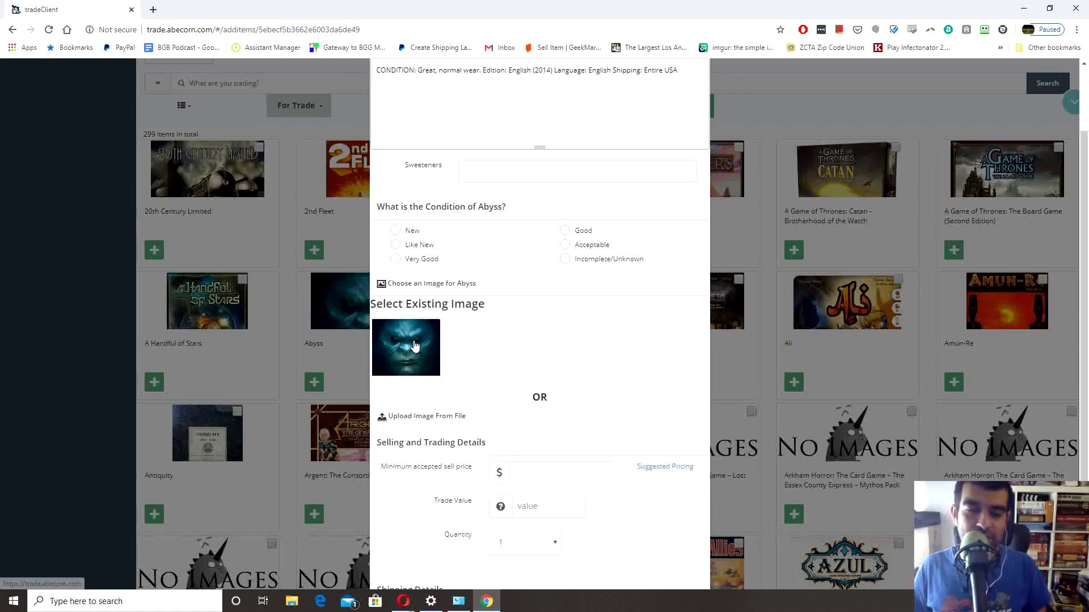
scroll(1088, 276, "down", 2)
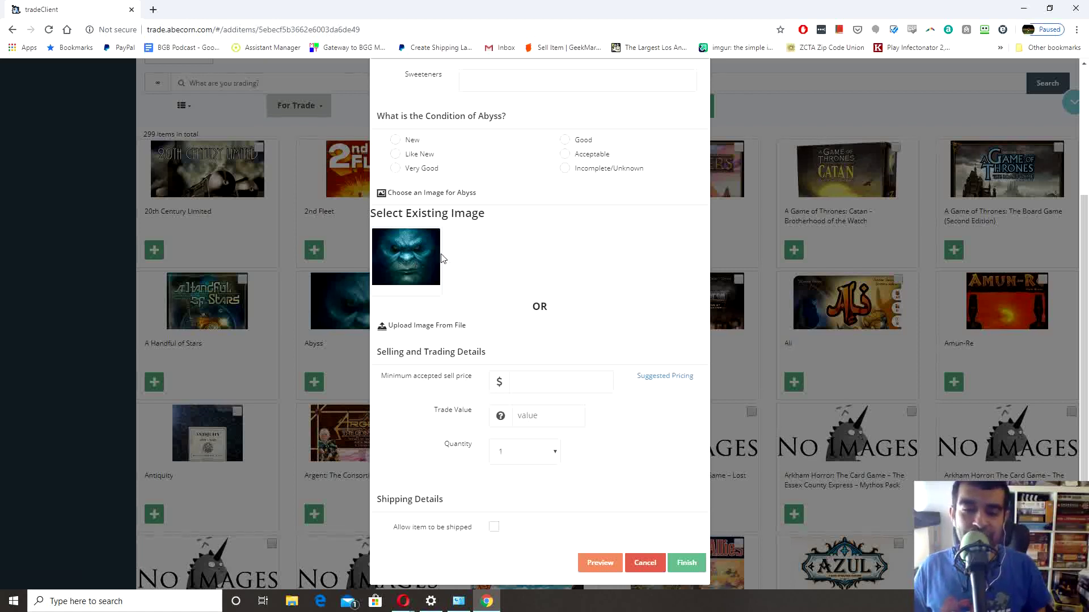
left_click(414, 260)
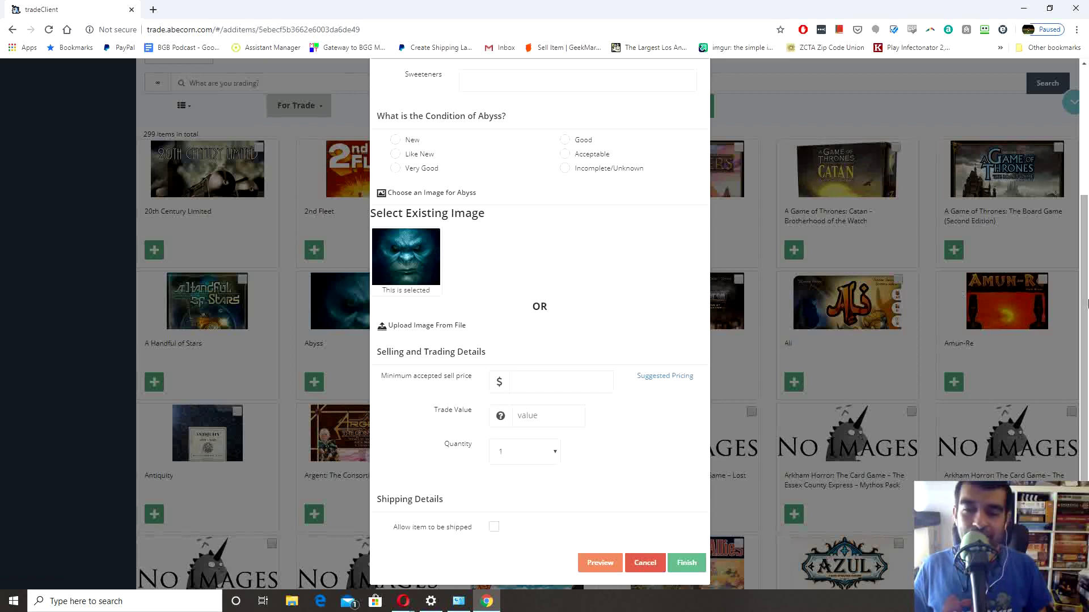
scroll(510, 227, "up", 2)
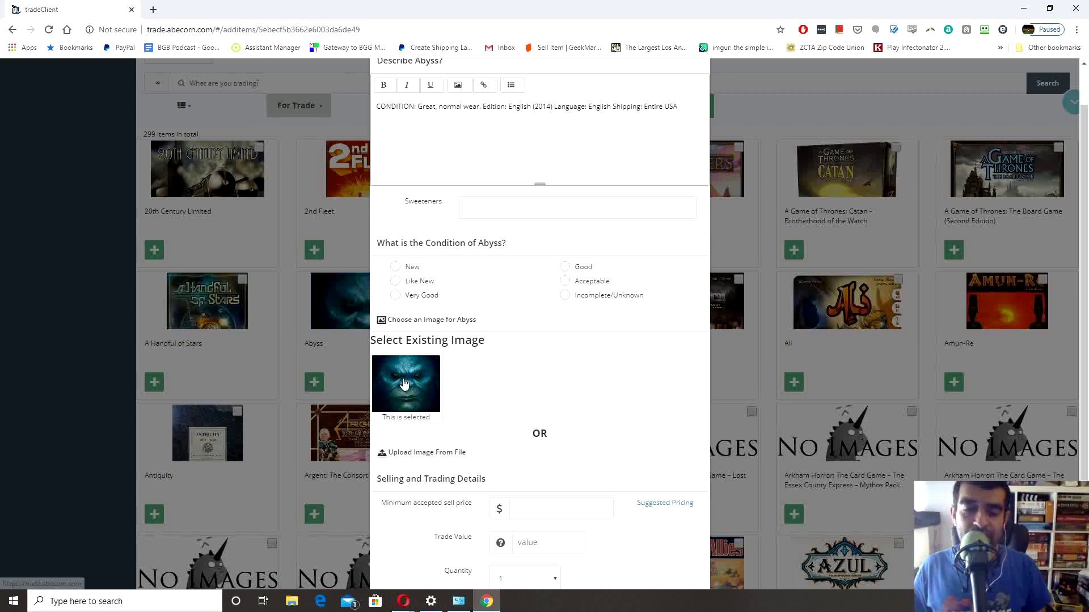
left_click(680, 113)
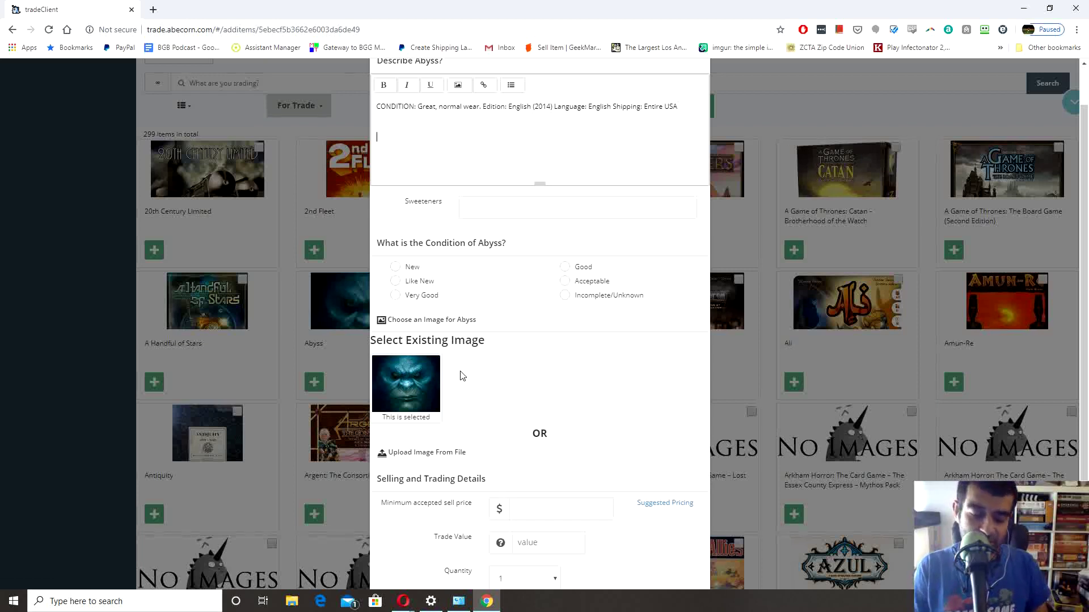
key("Return")
key("Return")
type("THIS IS FOR THE LATESTE")
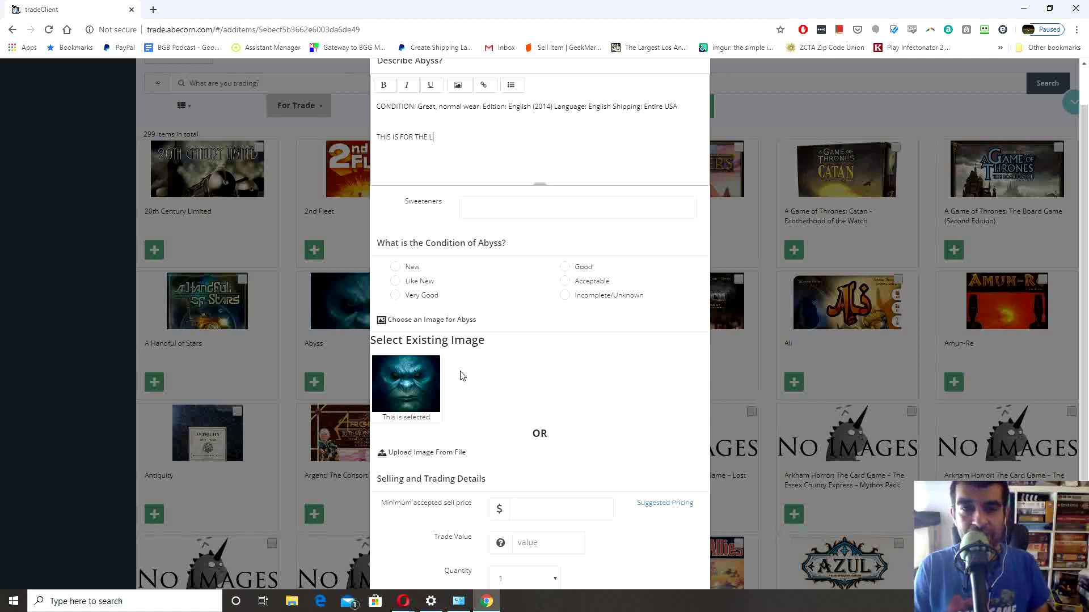
key("BackSpace")
key("BackSpace")
type("EDITION!! (N")
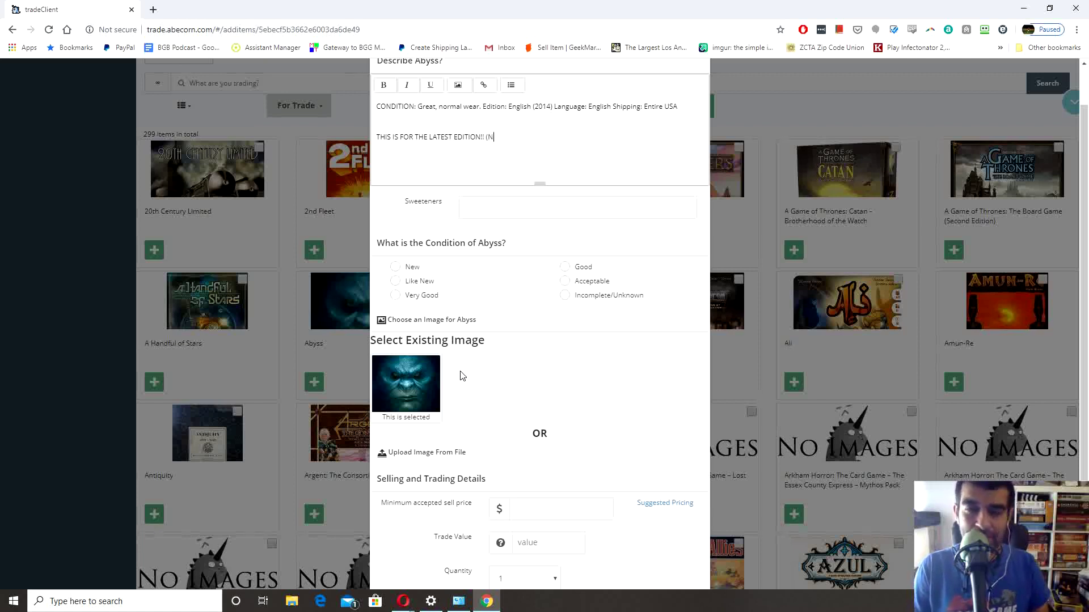
type("ot Pictured")
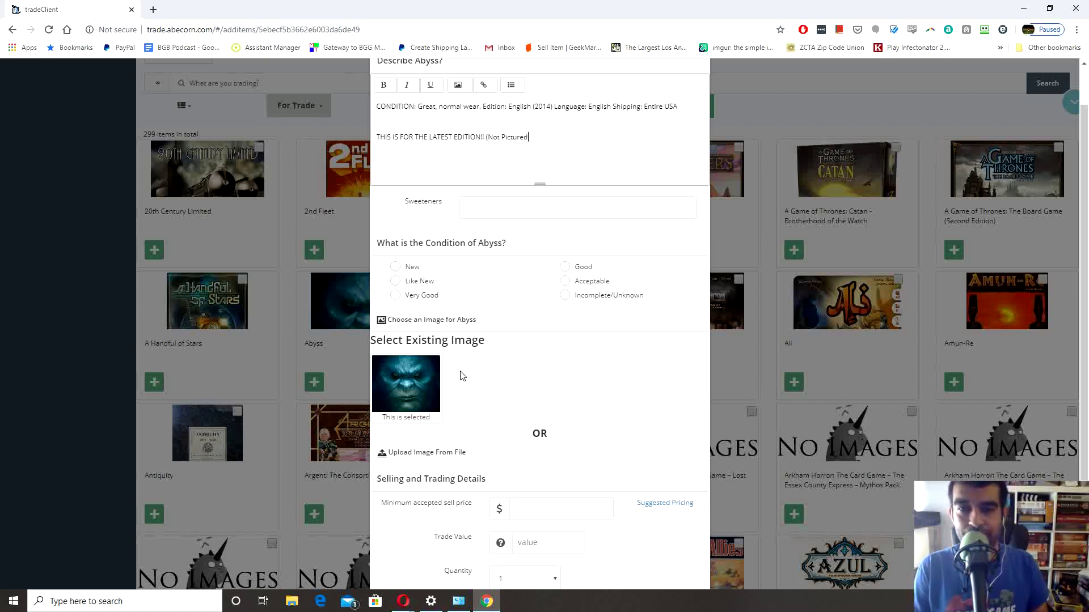
key("BackSpace")
key("BackSpace")
key("BackSpace")
key("BackSpace")
key("BackSpace")
key("BackSpace")
key("BackSpace")
key("BackSpace")
key("BackSpace")
key("BackSpace")
key("BackSpace")
key("BackSpace")
key("BackSpace")
key("BackSpace")
key("BackSpace")
key("BackSpace")
key("BackSpace")
key("BackSpace")
key("BackSpace")
key("BackSpace")
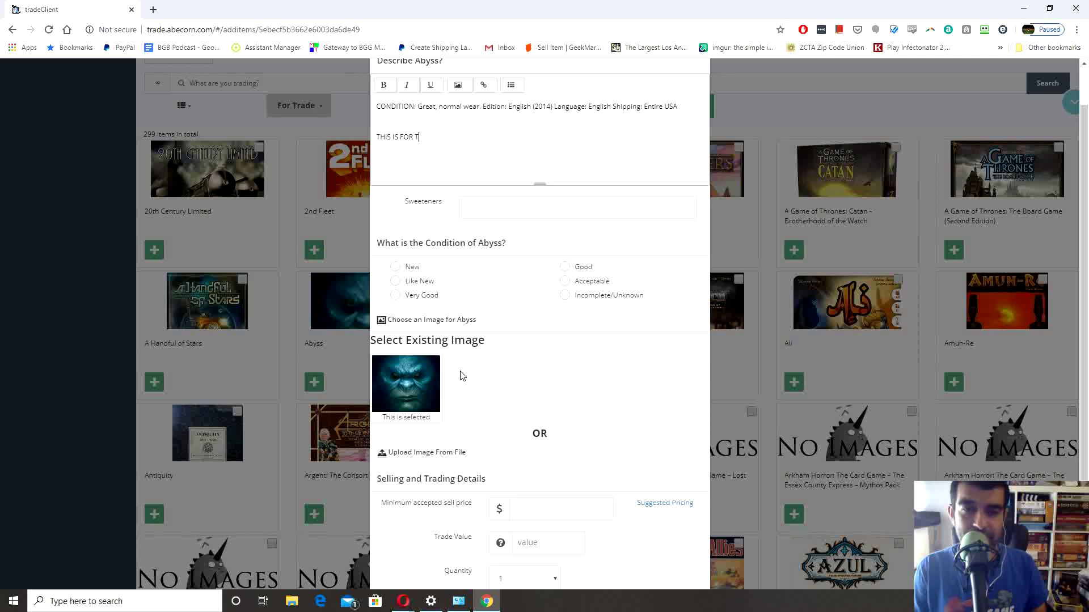